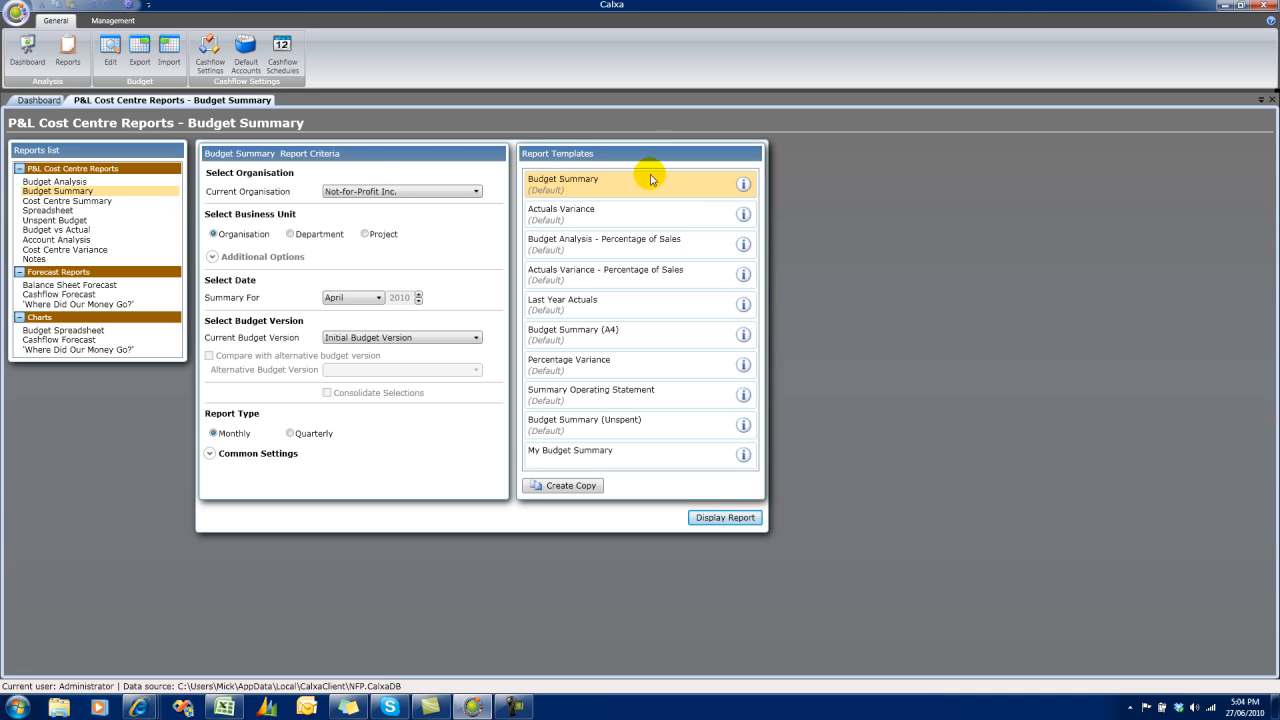
# Read the descriptions of the Budget Summary and Budget Summary (Unspent) templates, and select the Unspent template.
pyautogui.click(743, 185)
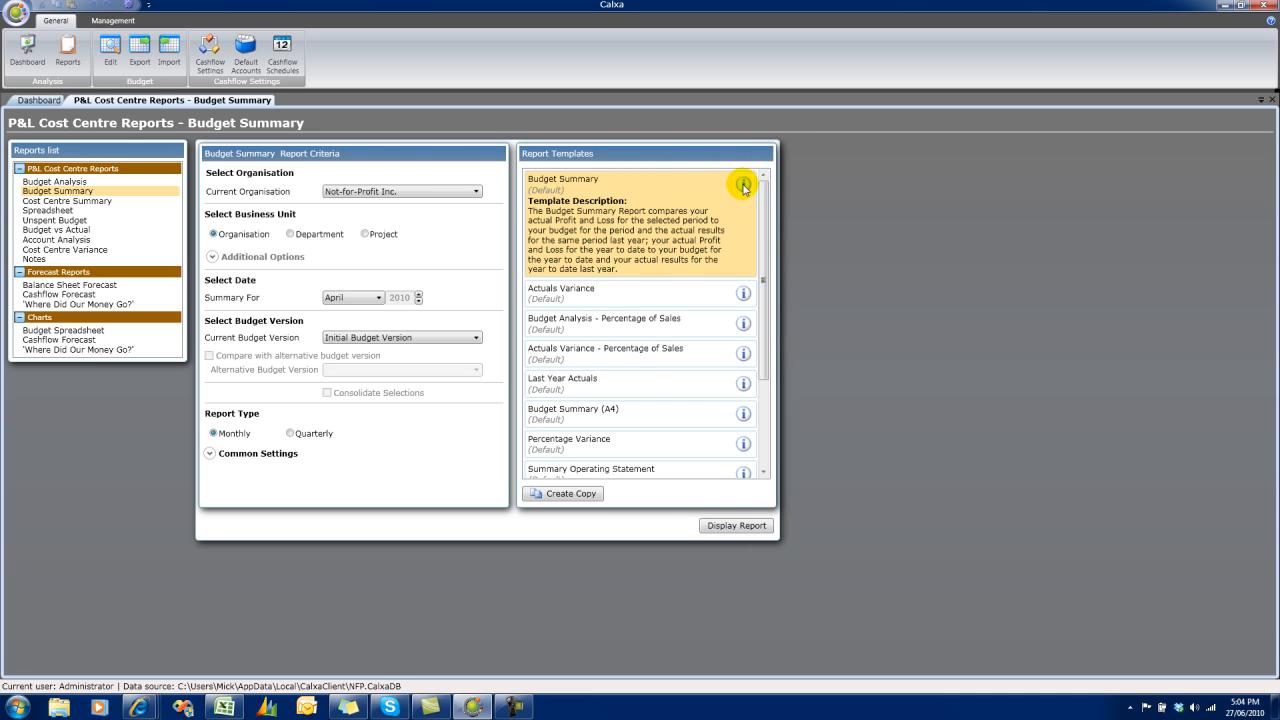
pyautogui.click(743, 185)
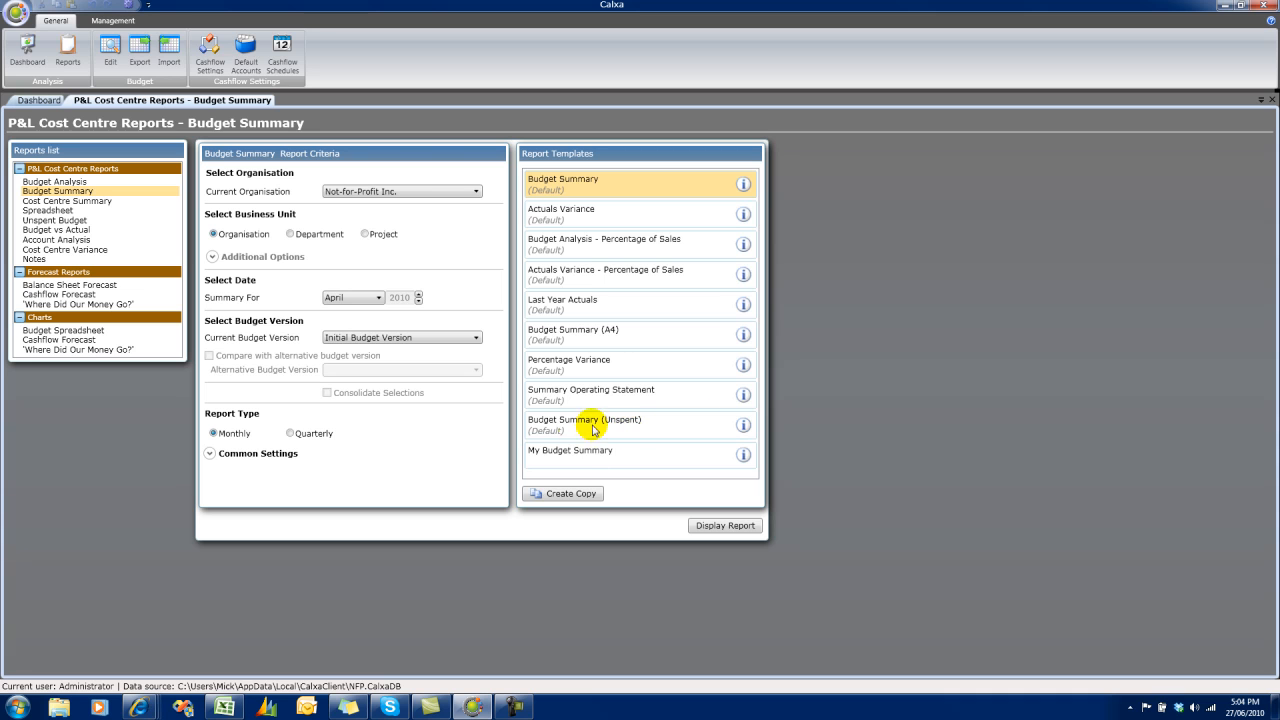
pyautogui.click(743, 424)
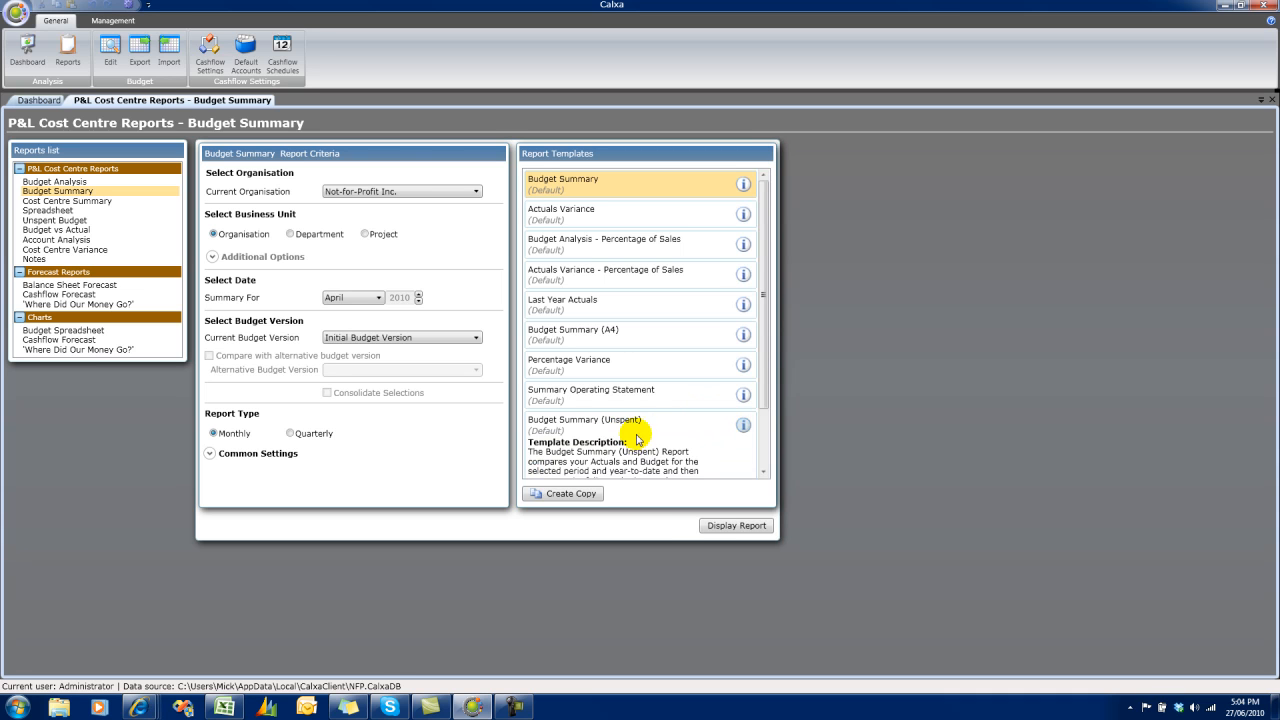
pyautogui.click(762, 471)
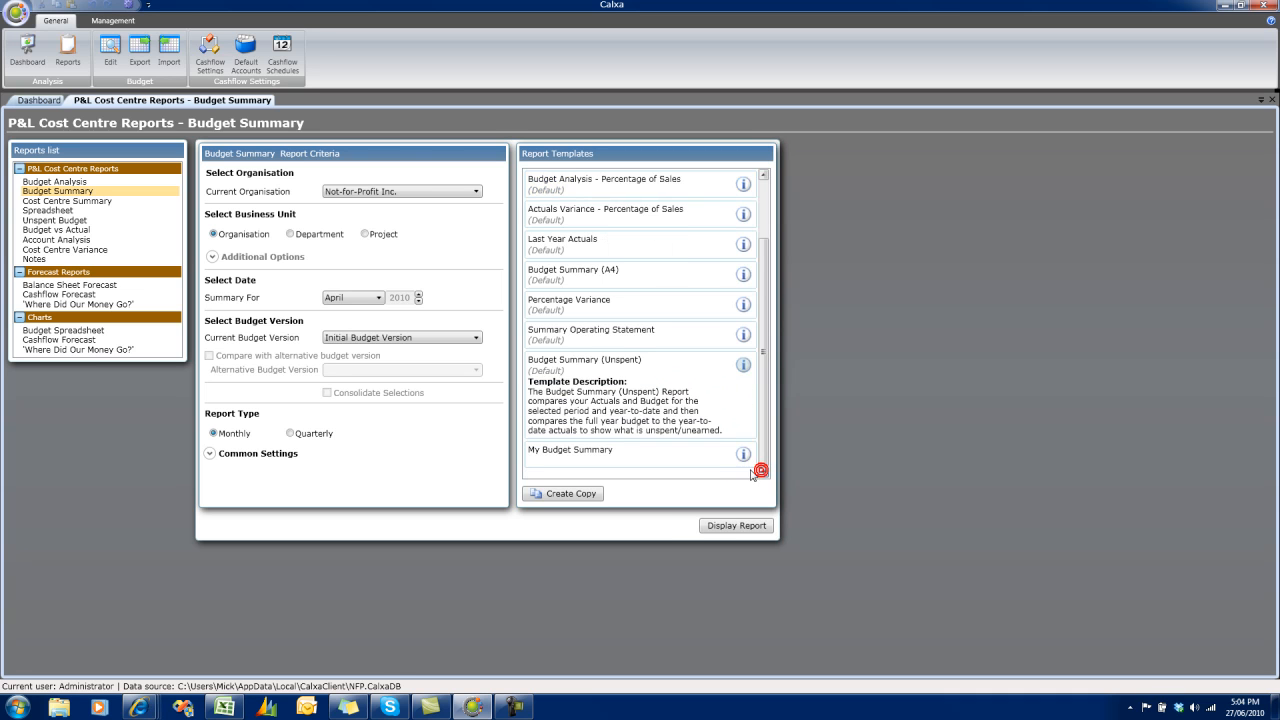
pyautogui.click(609, 382)
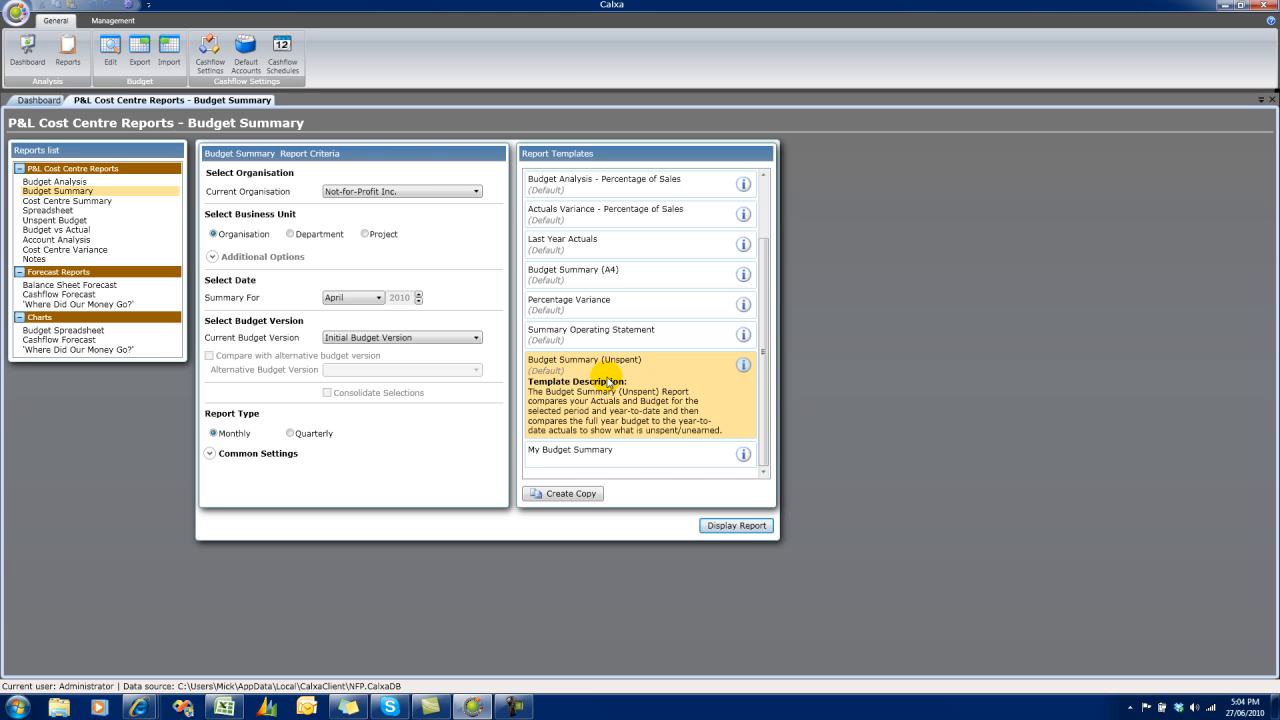
# Keep Not-for-Profit Inc. as the organisation, choose Project as the business unit, and sort the project list by number.
pyautogui.click(477, 193)
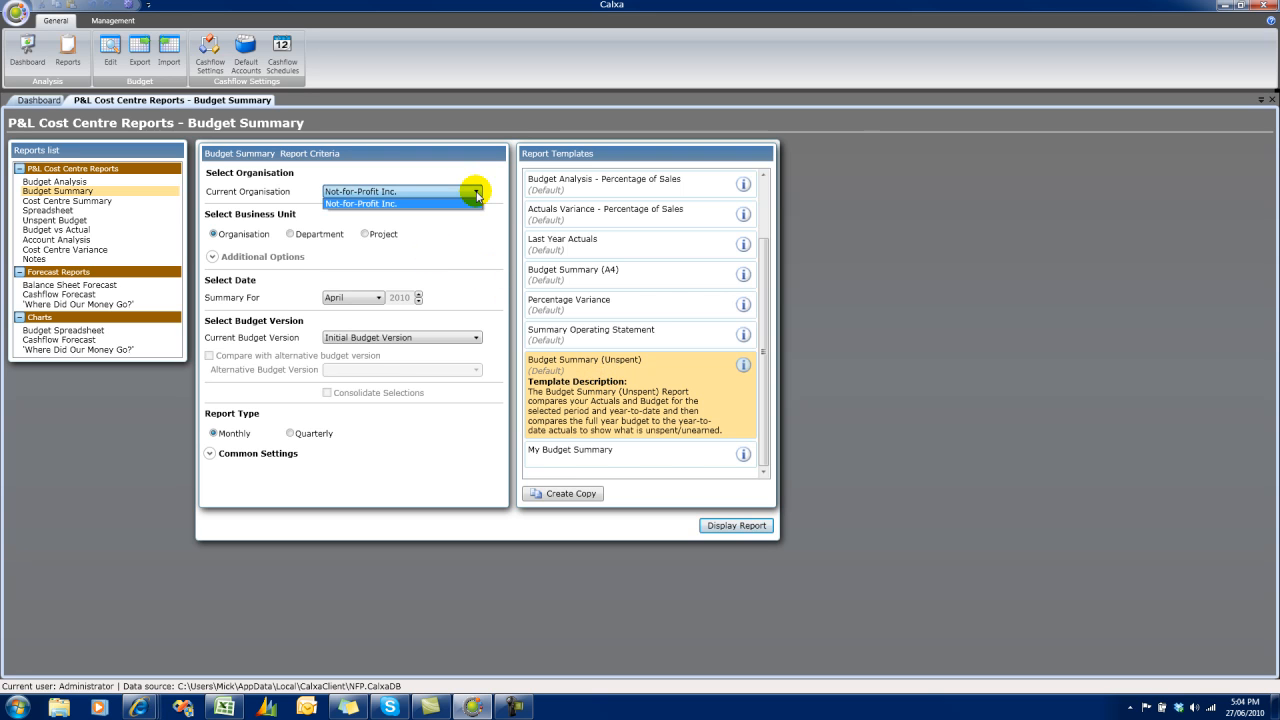
pyautogui.click(477, 196)
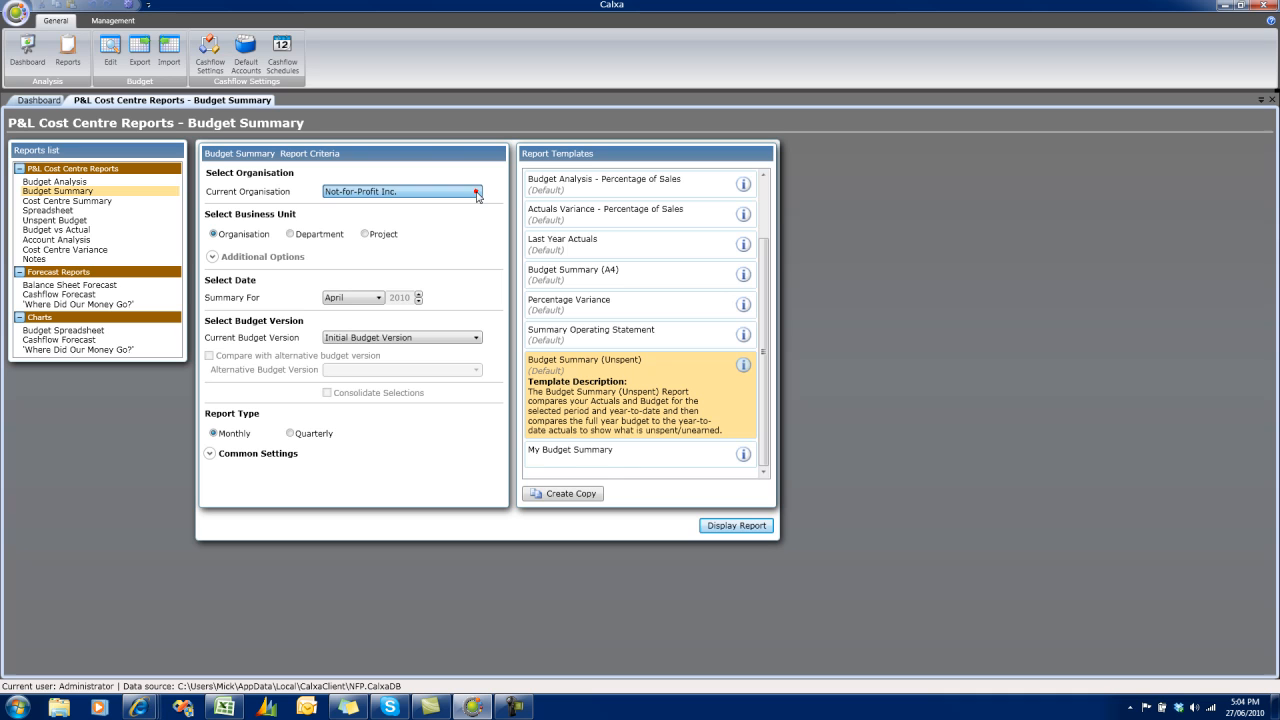
pyautogui.click(366, 234)
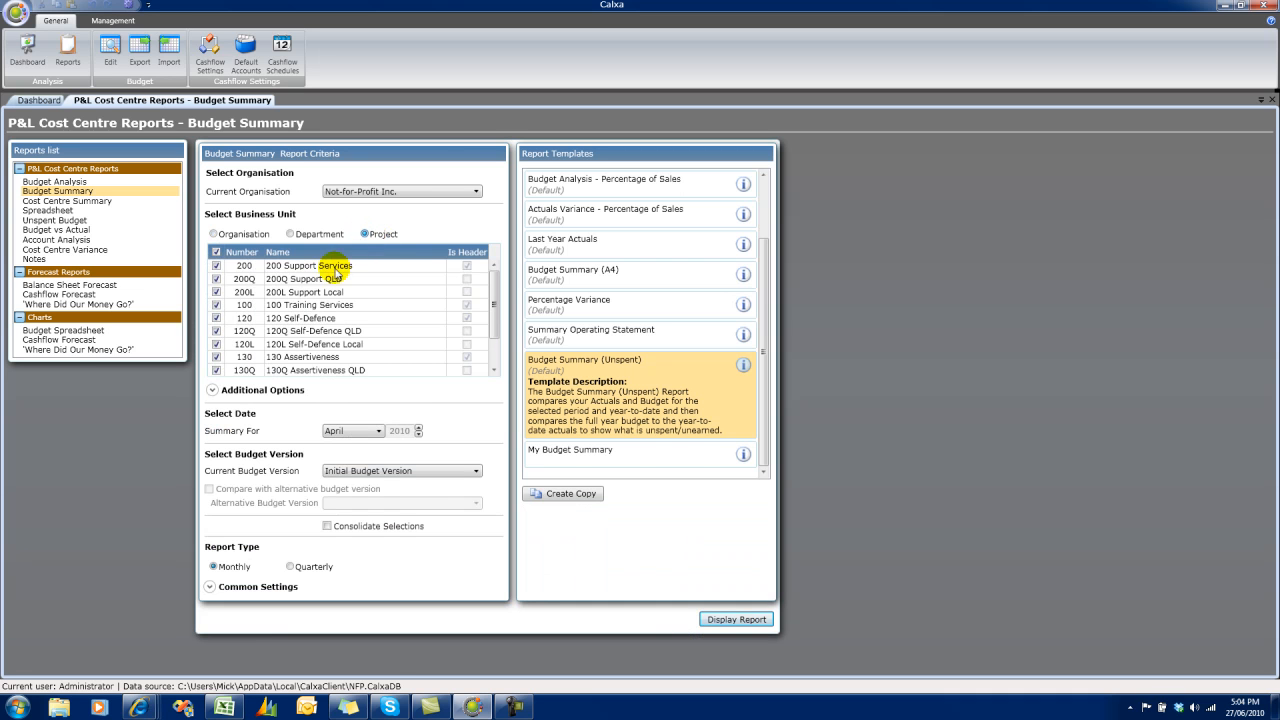
pyautogui.click(250, 256)
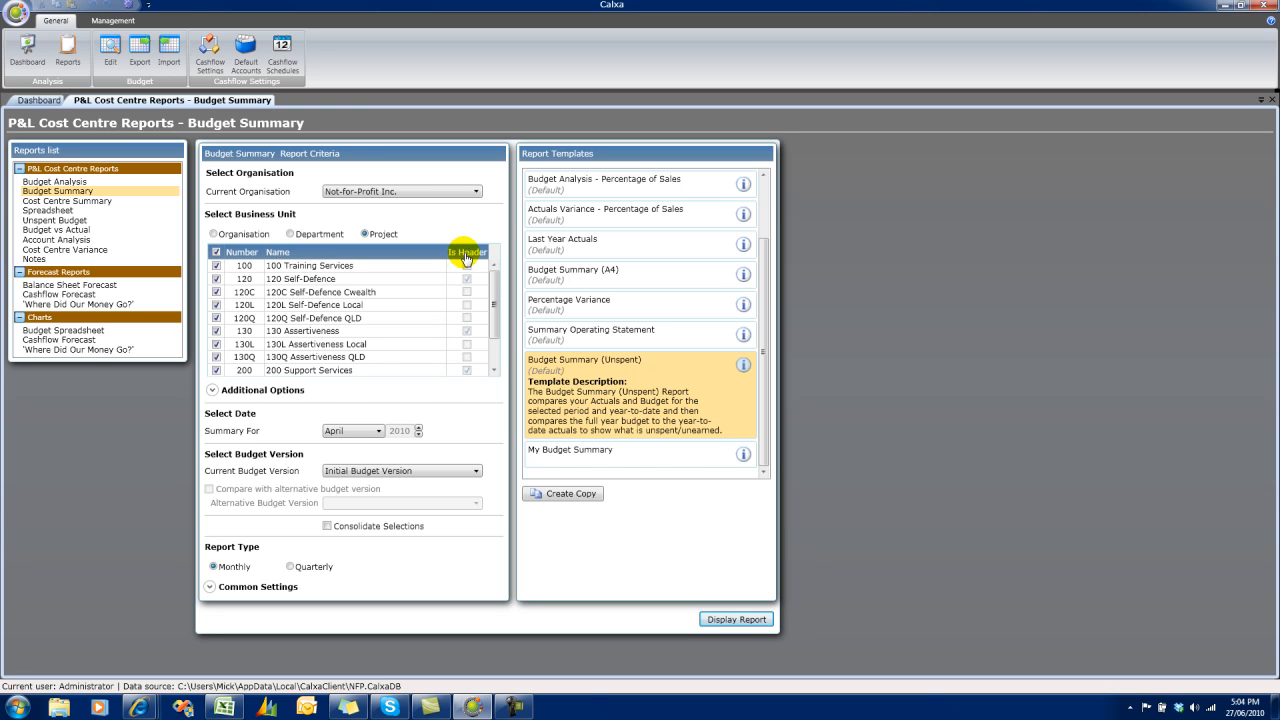
# Clear the project selection, tick only projects 120, 120L and 120Q, and reselect all projects.
pyautogui.click(217, 254)
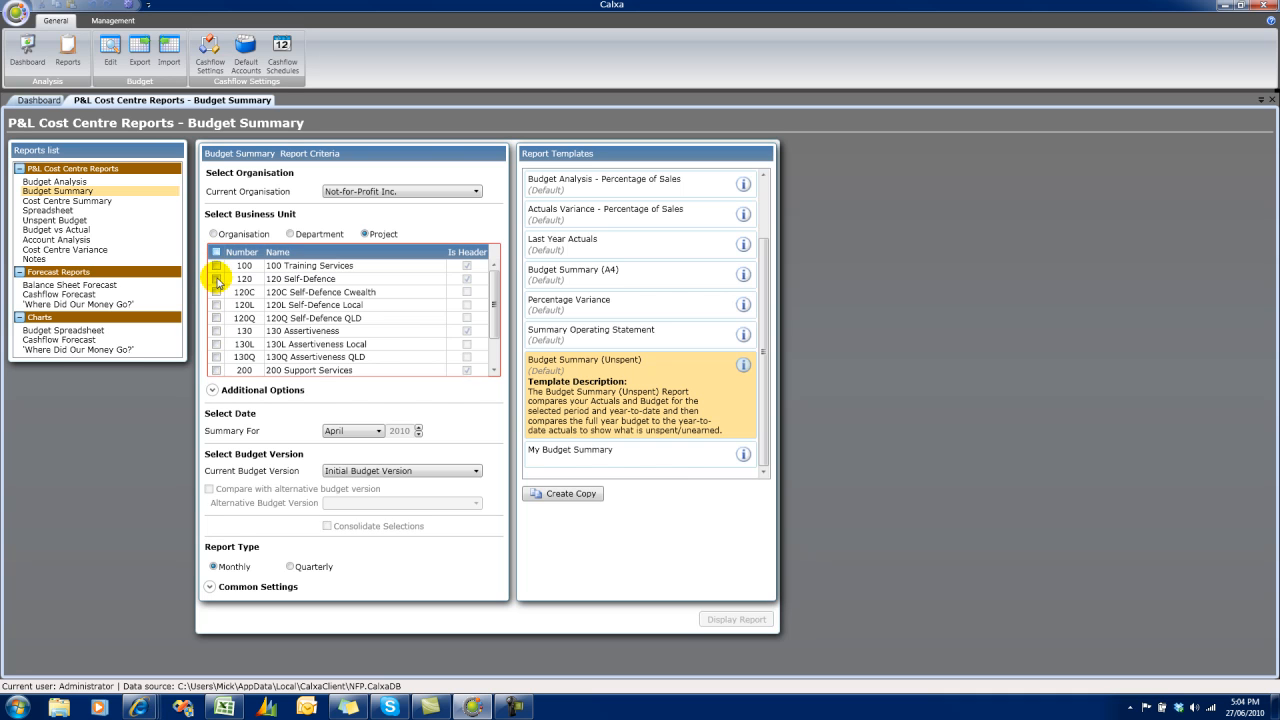
pyautogui.click(217, 279)
pyautogui.click(216, 305)
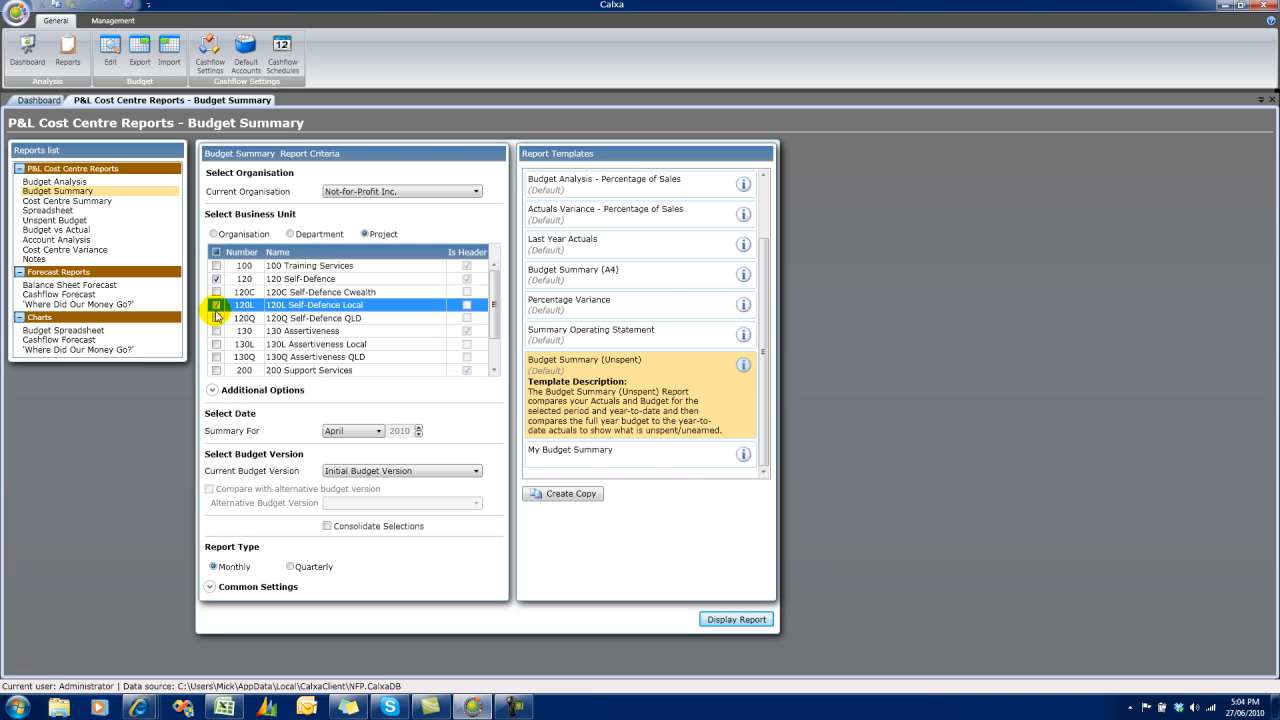
pyautogui.click(216, 318)
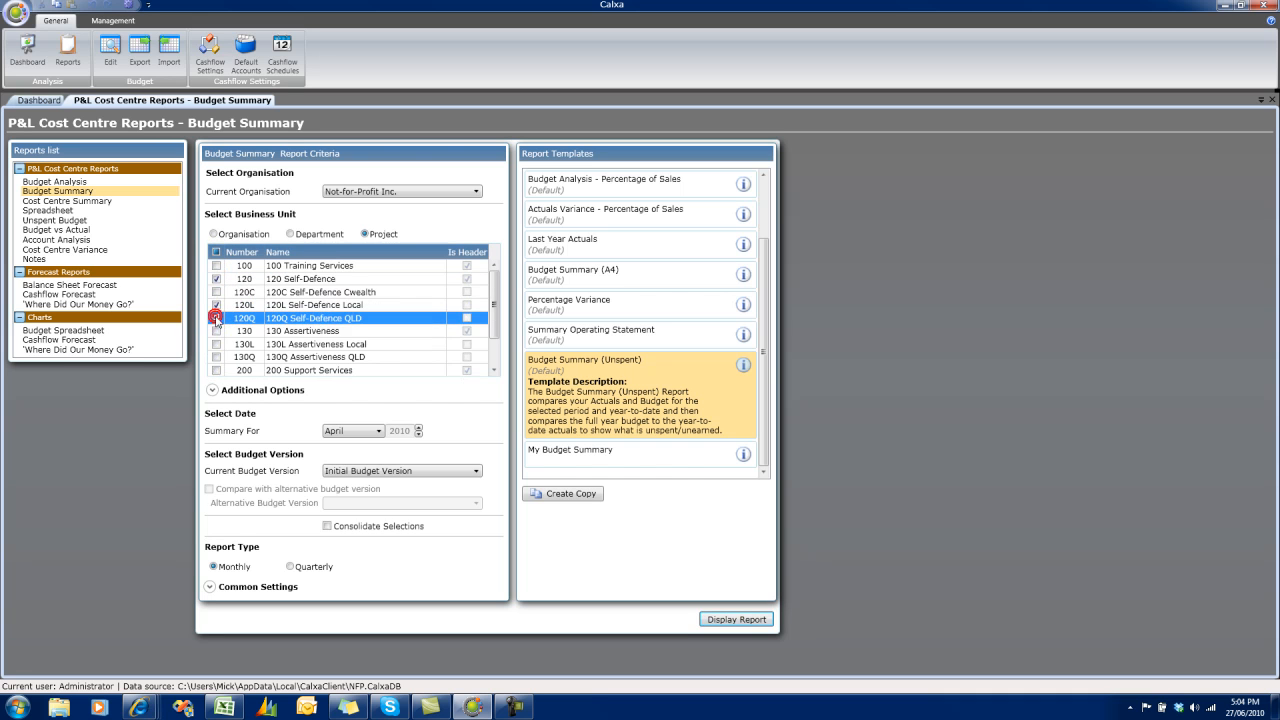
pyautogui.click(216, 253)
pyautogui.click(216, 253)
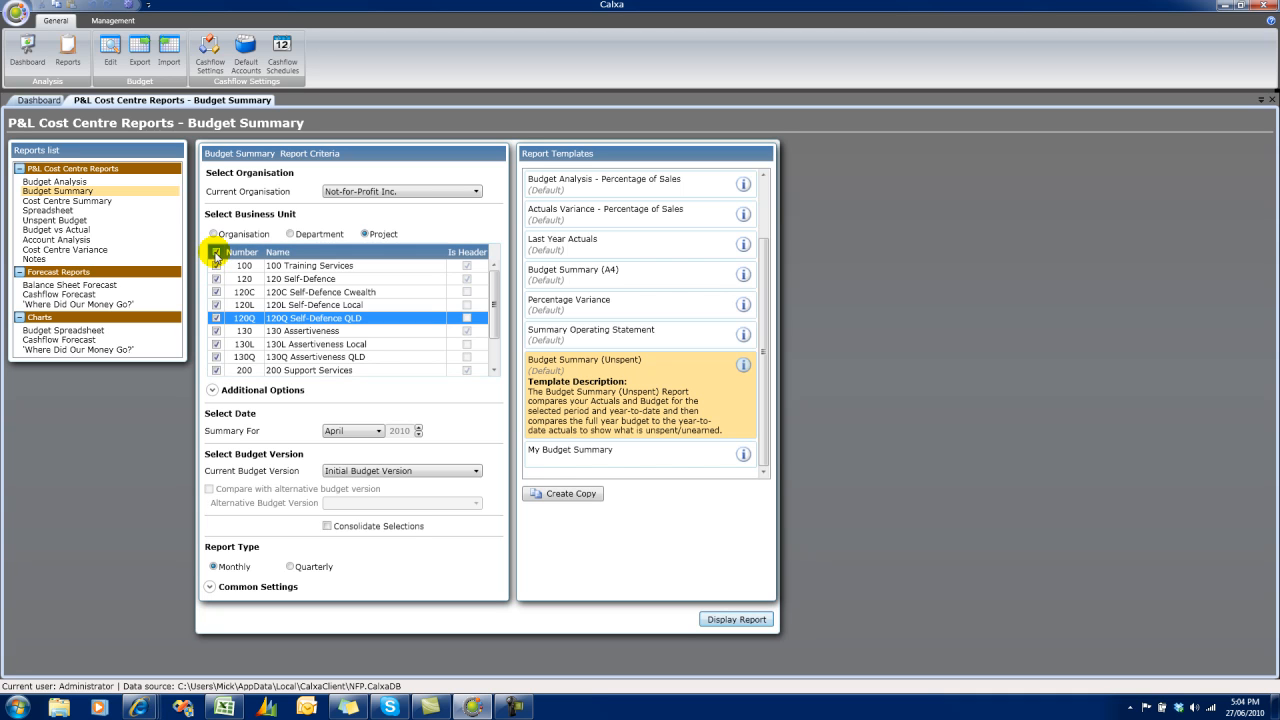
# Expand the additional options and set a project range from 200 Support Services to 200L Support Local.
pyautogui.click(212, 390)
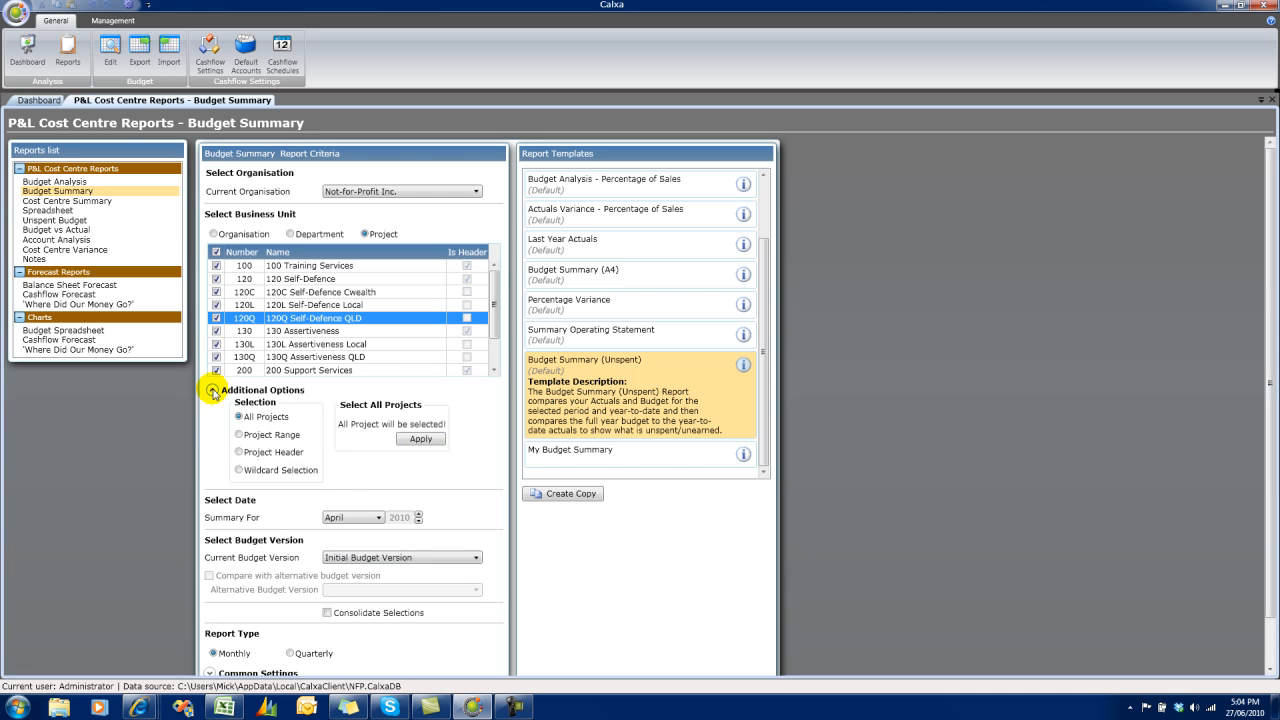
pyautogui.click(240, 434)
pyautogui.click(402, 424)
pyautogui.click(400, 436)
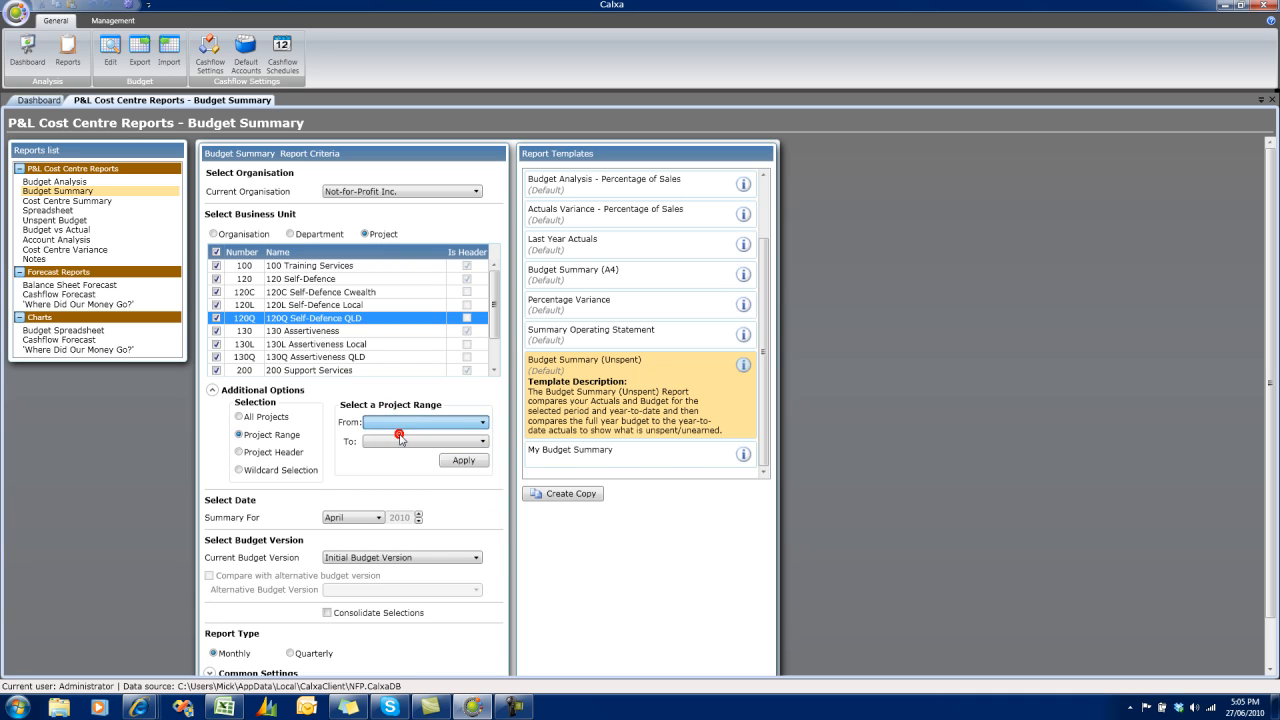
pyautogui.click(399, 441)
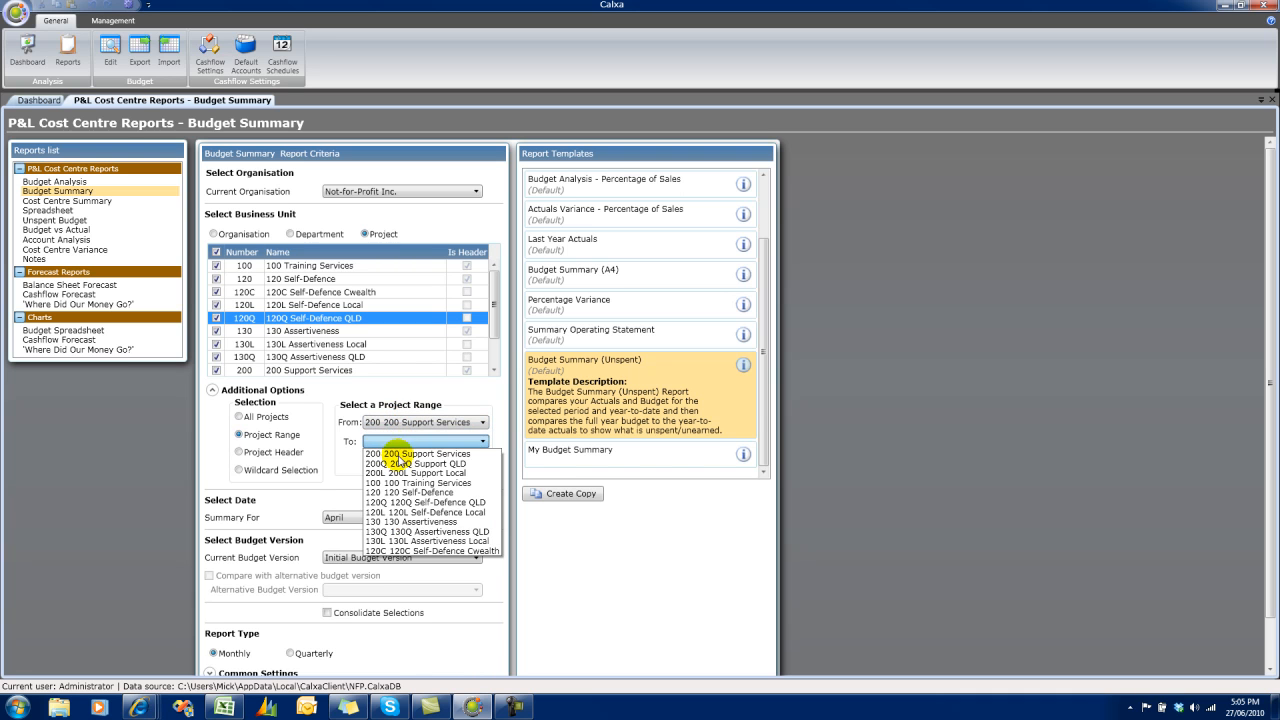
pyautogui.click(398, 474)
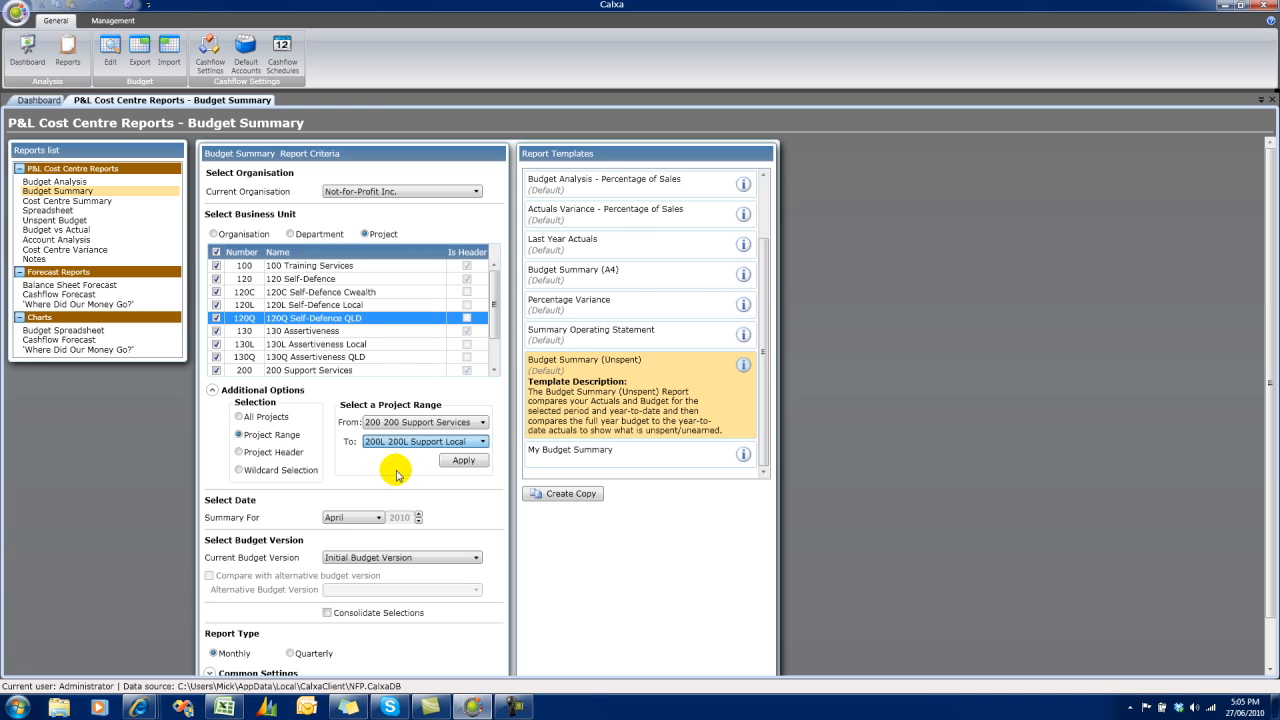
# Try selecting projects by header, using 100 Training Services.
pyautogui.click(239, 453)
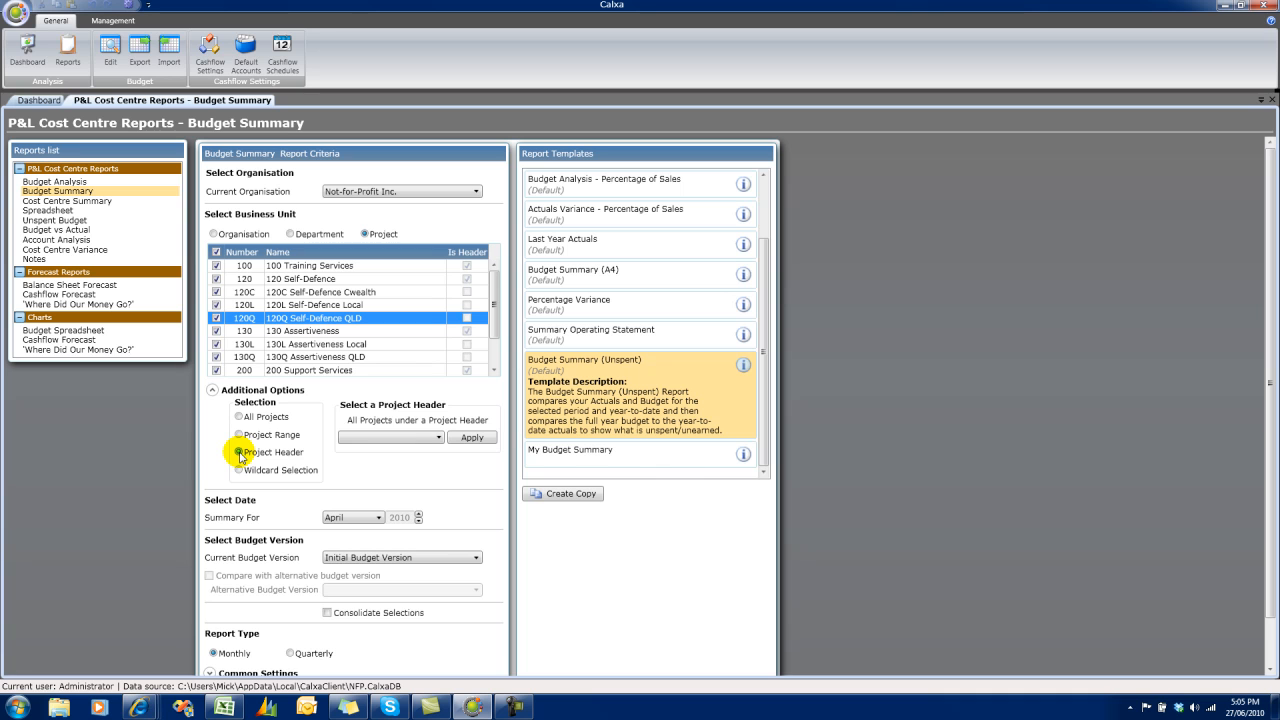
pyautogui.click(405, 438)
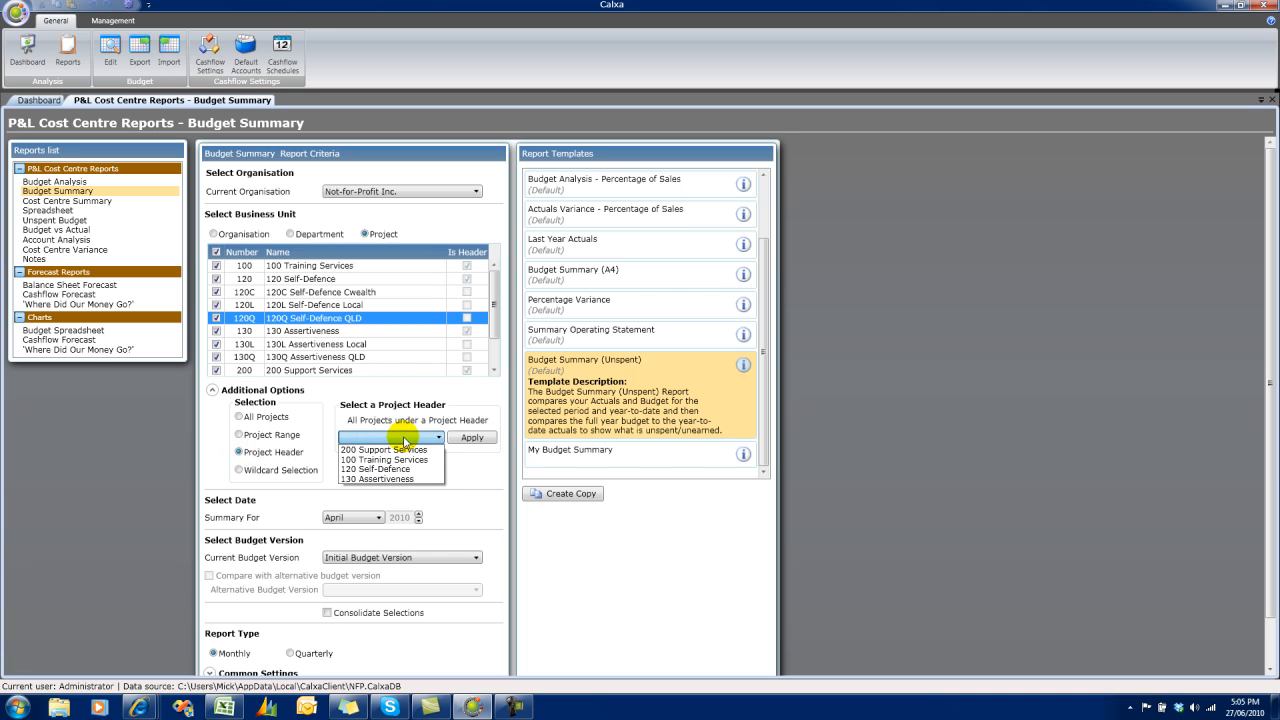
pyautogui.click(400, 460)
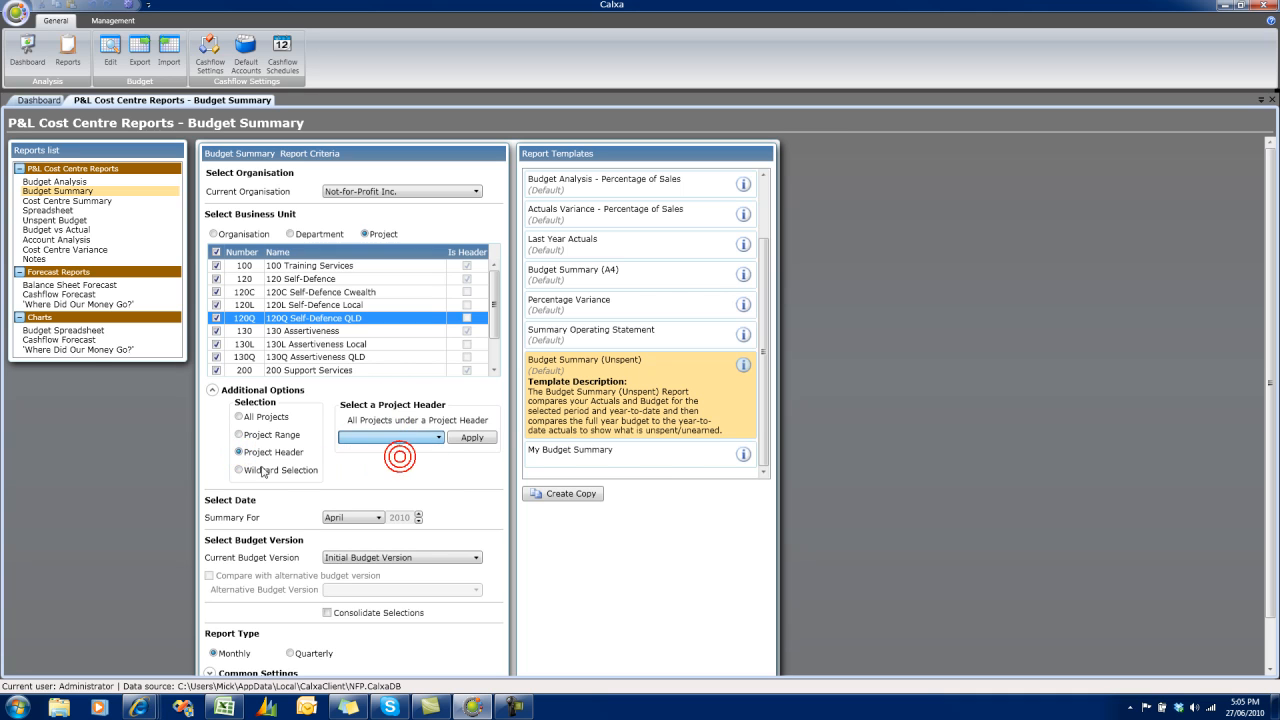
# Select the projects by wildcard on their name, using "assert", and apply the selection.
pyautogui.click(240, 470)
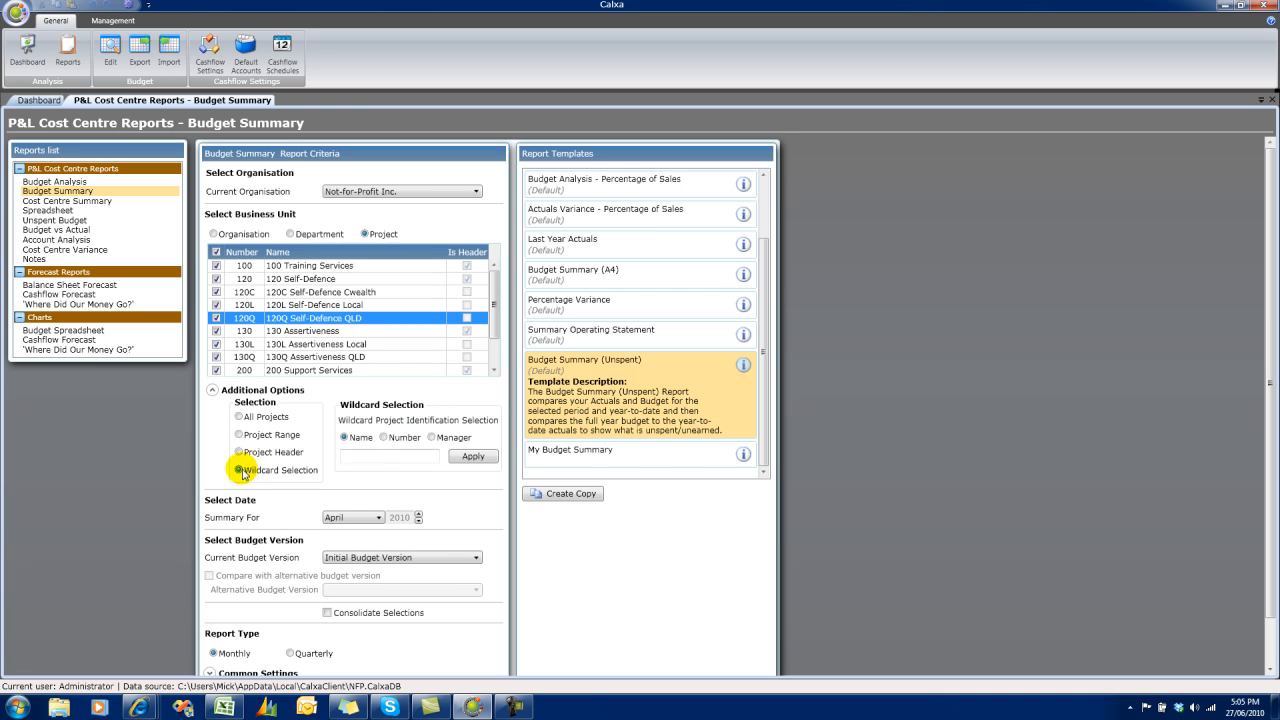
pyautogui.click(375, 457)
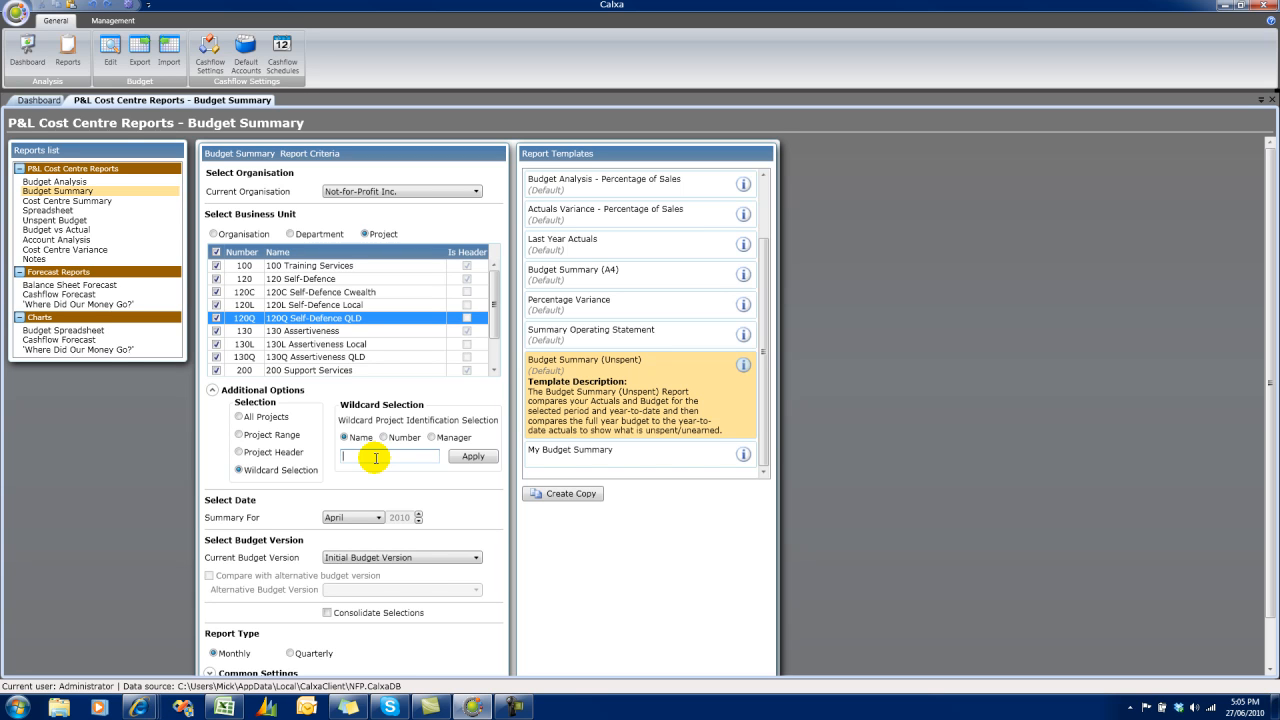
pyautogui.write('assert')
pyautogui.click(473, 459)
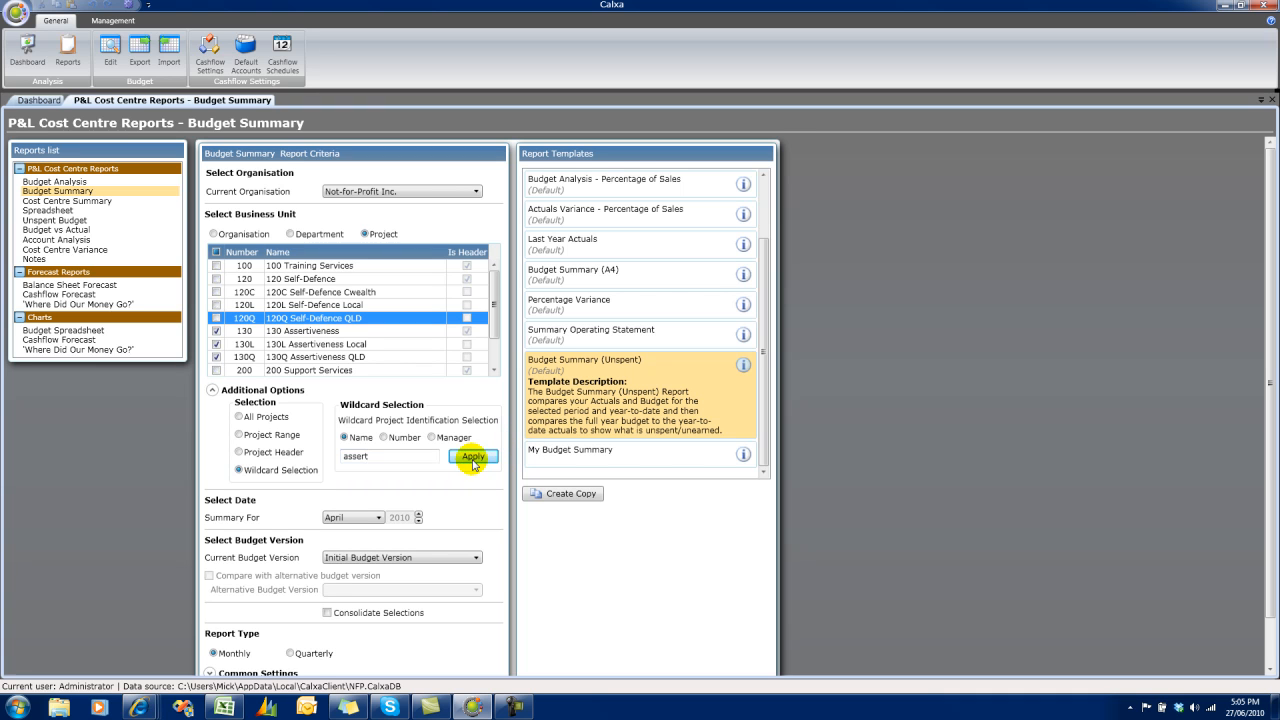
# Switch the wildcard selection to Manager, enter the manager's first name, and apply it to the project list.
pyautogui.click(431, 437)
pyautogui.moveTo(408, 455); pyautogui.dragTo(330, 458)
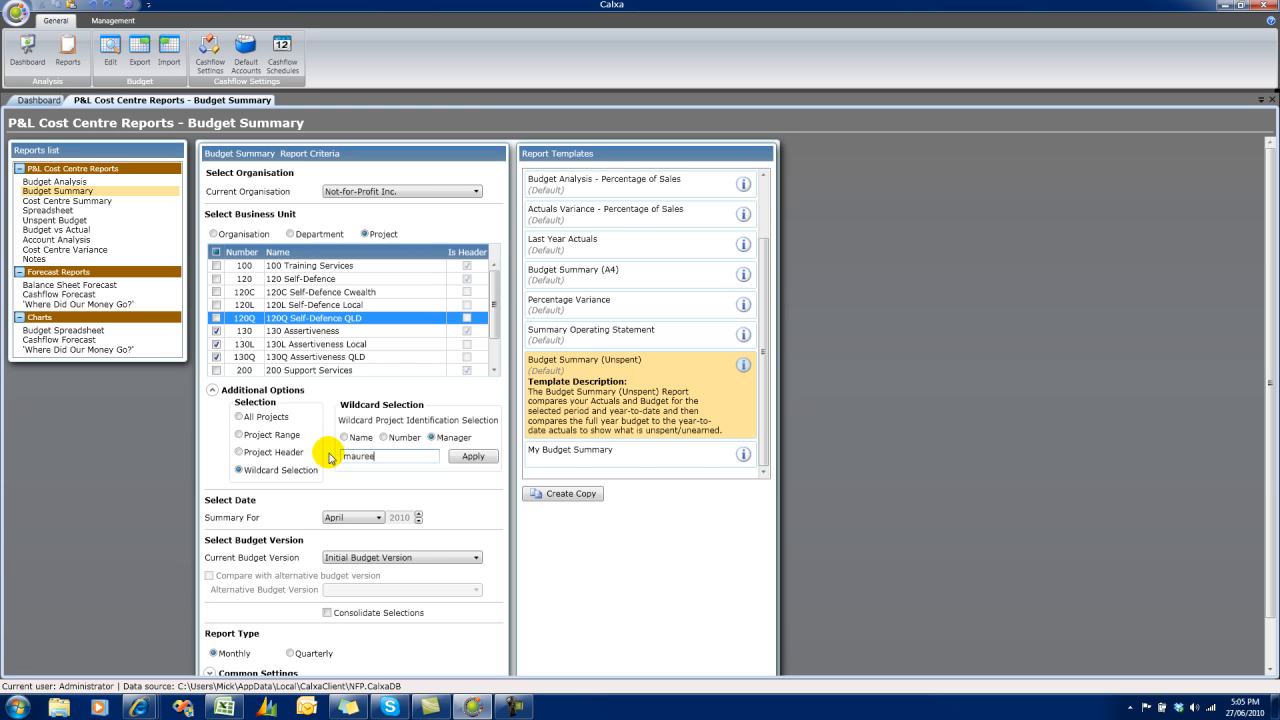
pyautogui.write('maureen')
pyautogui.click(473, 458)
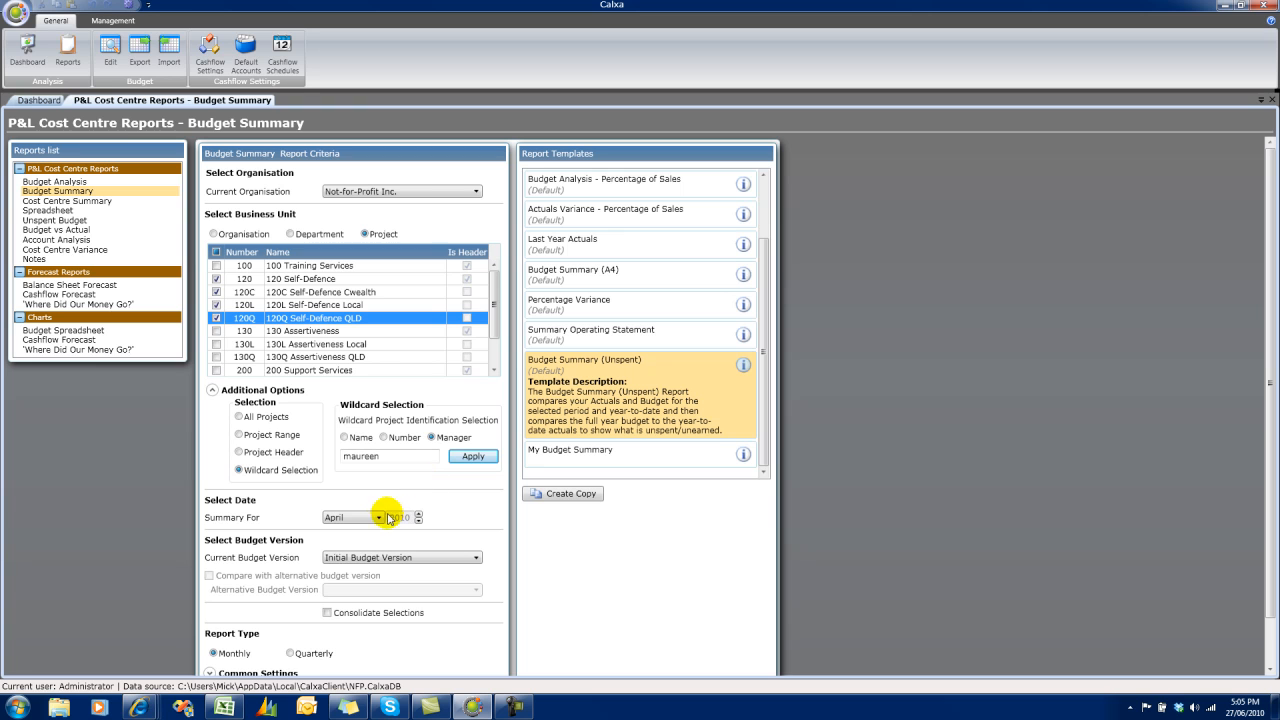
# Review the available summary months and budget versions, keeping April and Initial Budget Version.
pyautogui.click(380, 518)
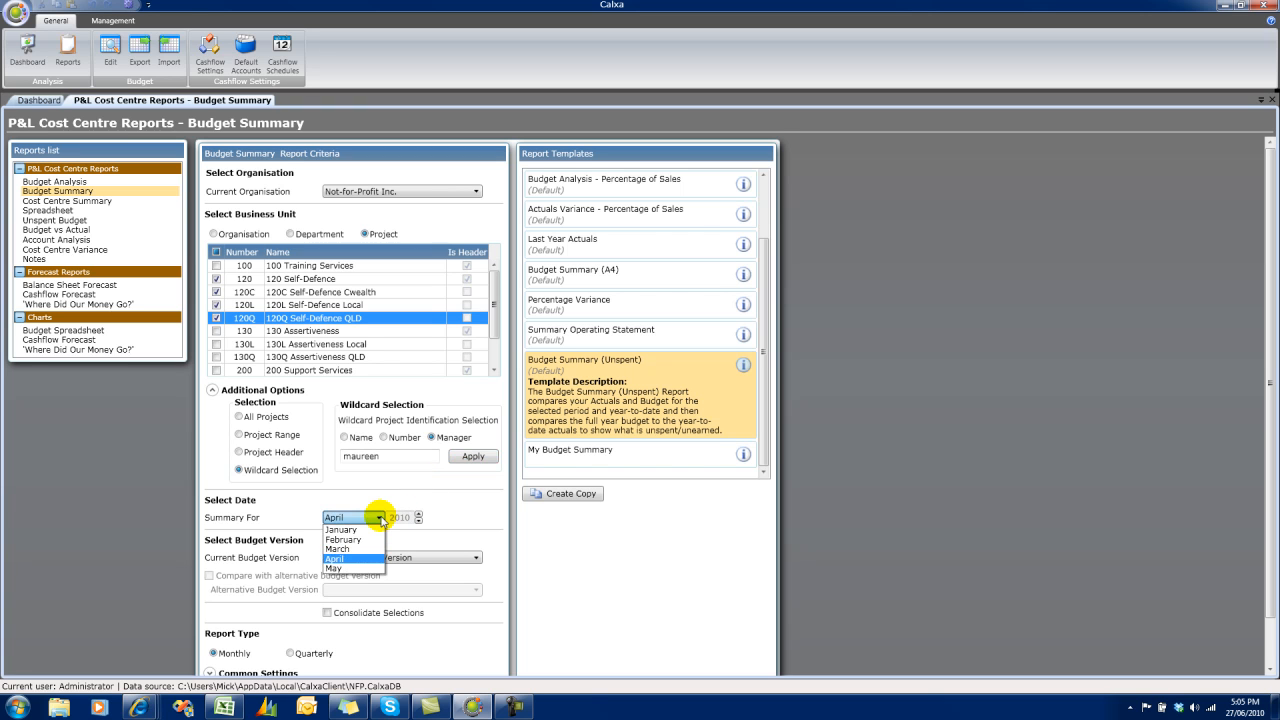
pyautogui.click(380, 518)
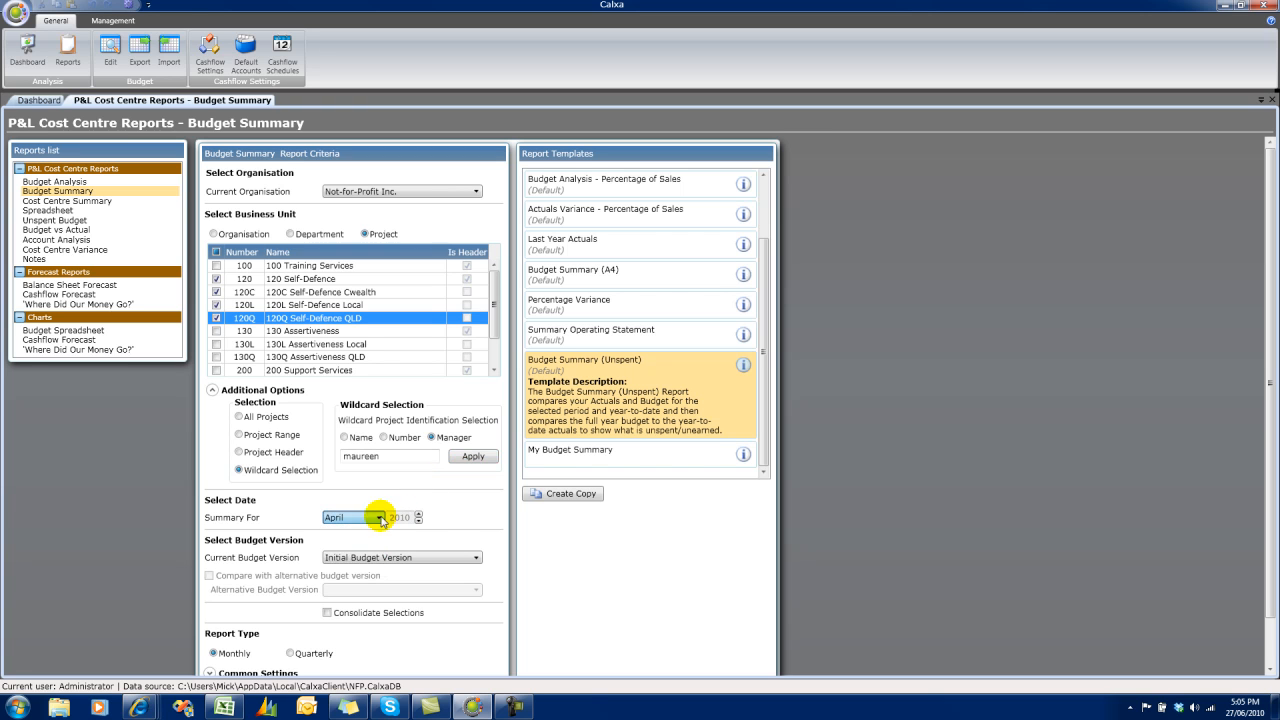
pyautogui.click(463, 557)
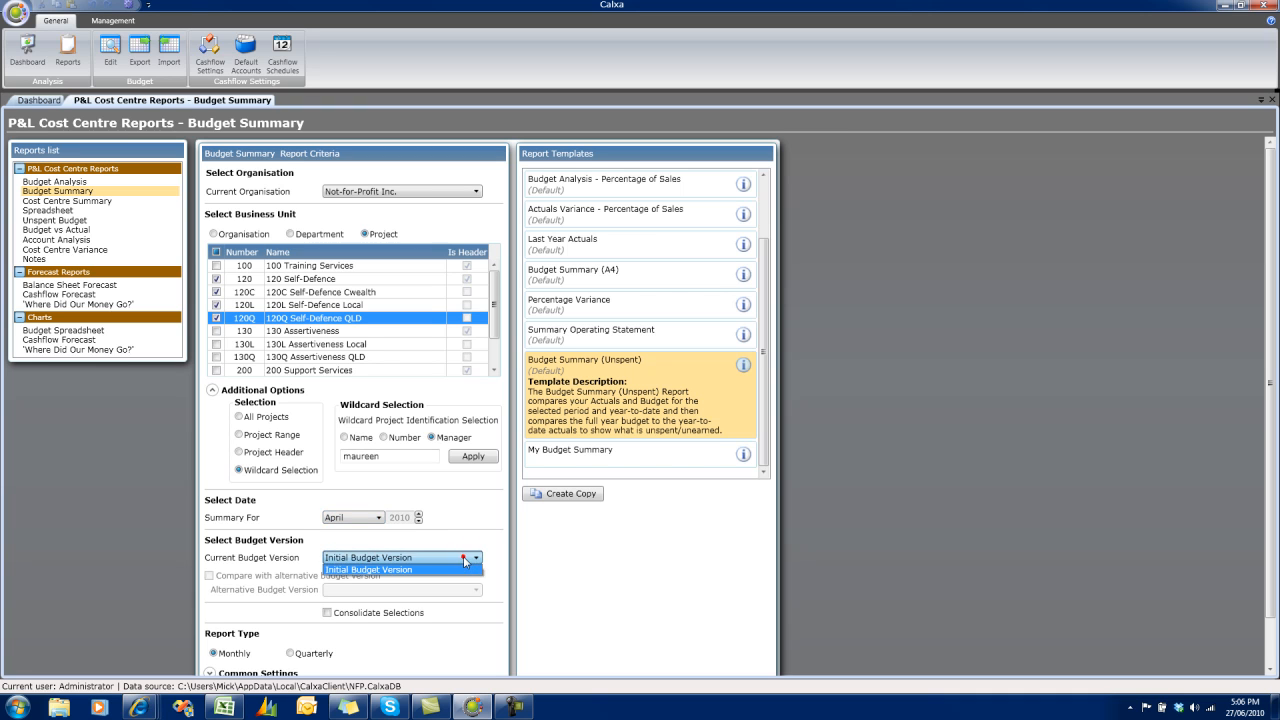
pyautogui.click(463, 557)
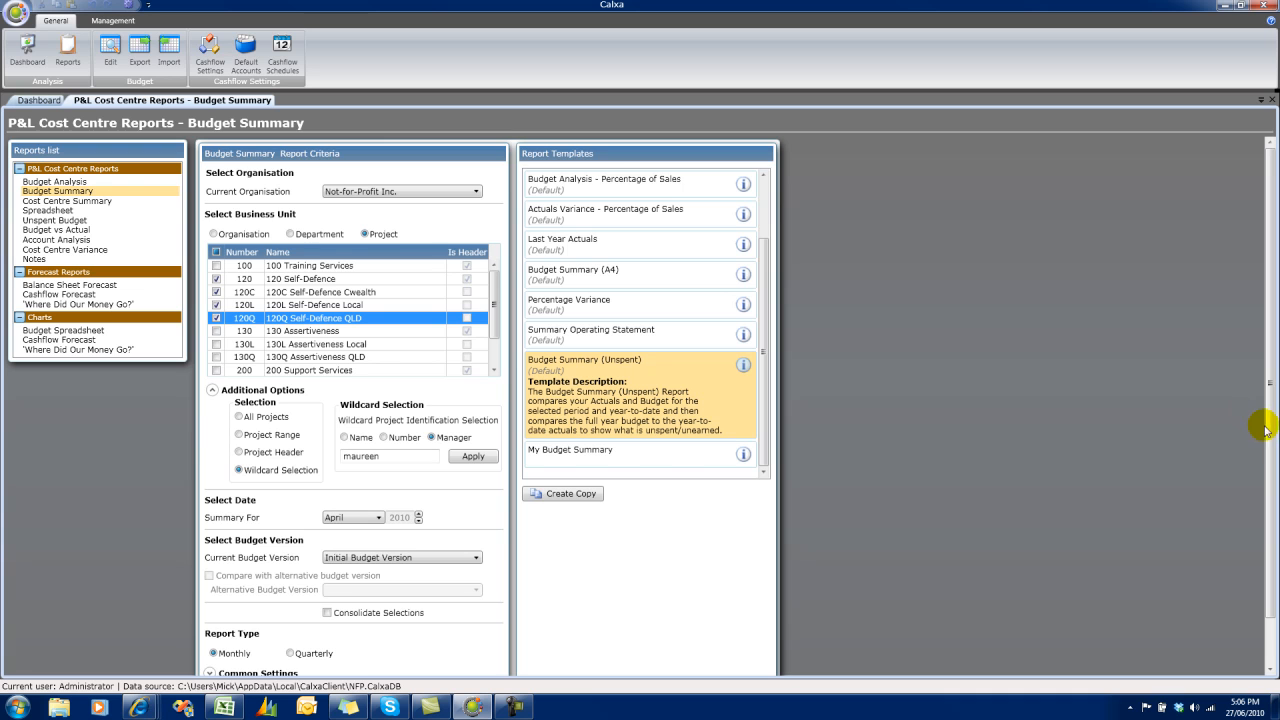
# Leave Consolidate Selections off, and expand the common settings to review the account level choices, keeping level 4.
pyautogui.moveTo(1271, 437); pyautogui.dragTo(1257, 591)
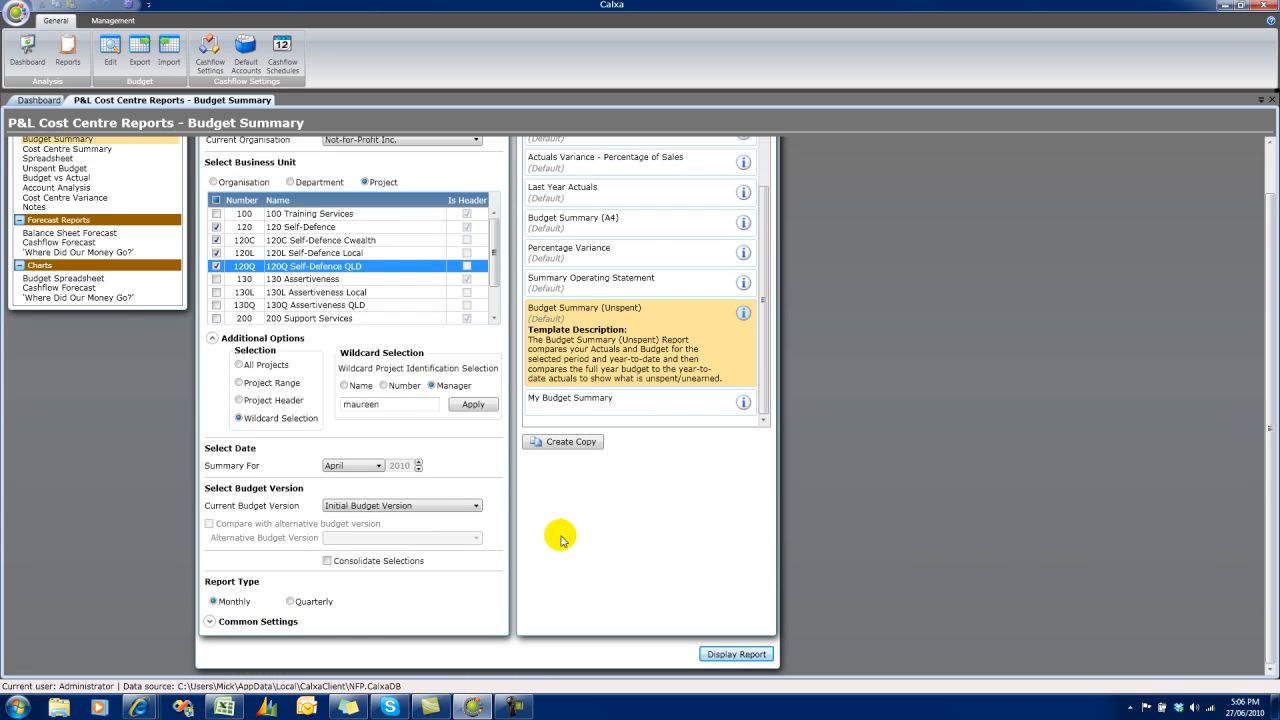
pyautogui.click(327, 561)
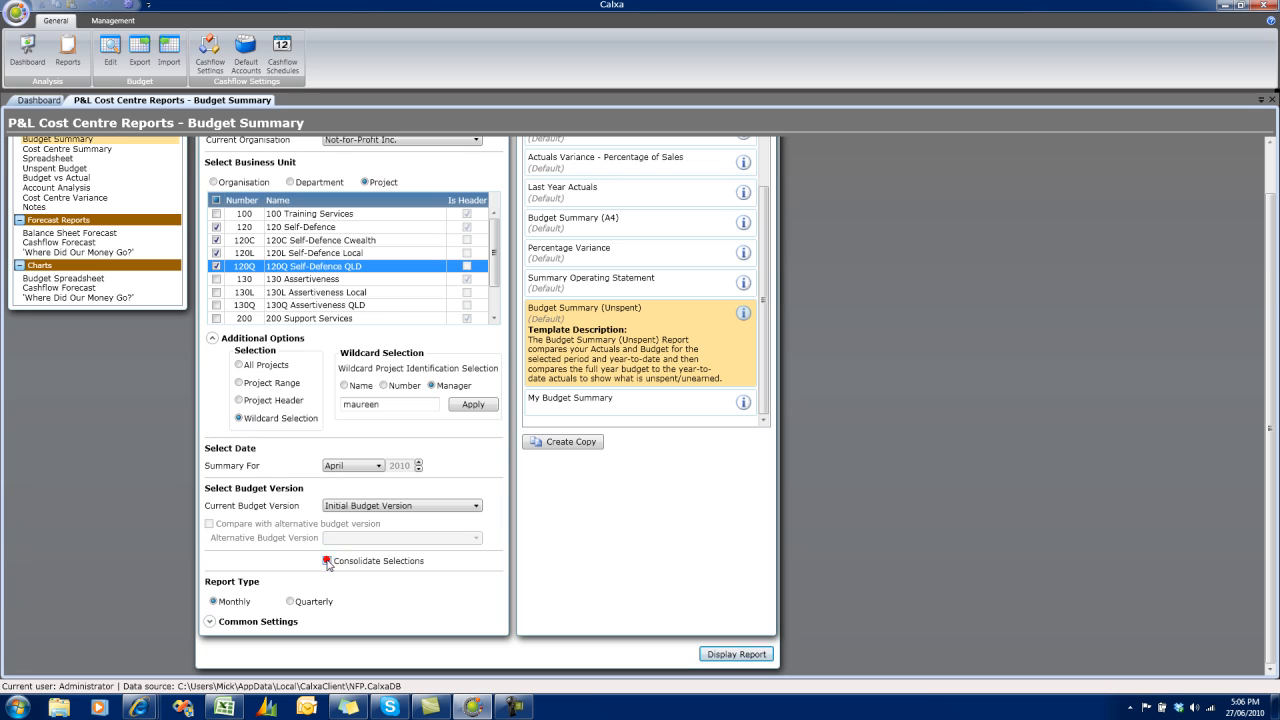
pyautogui.click(211, 622)
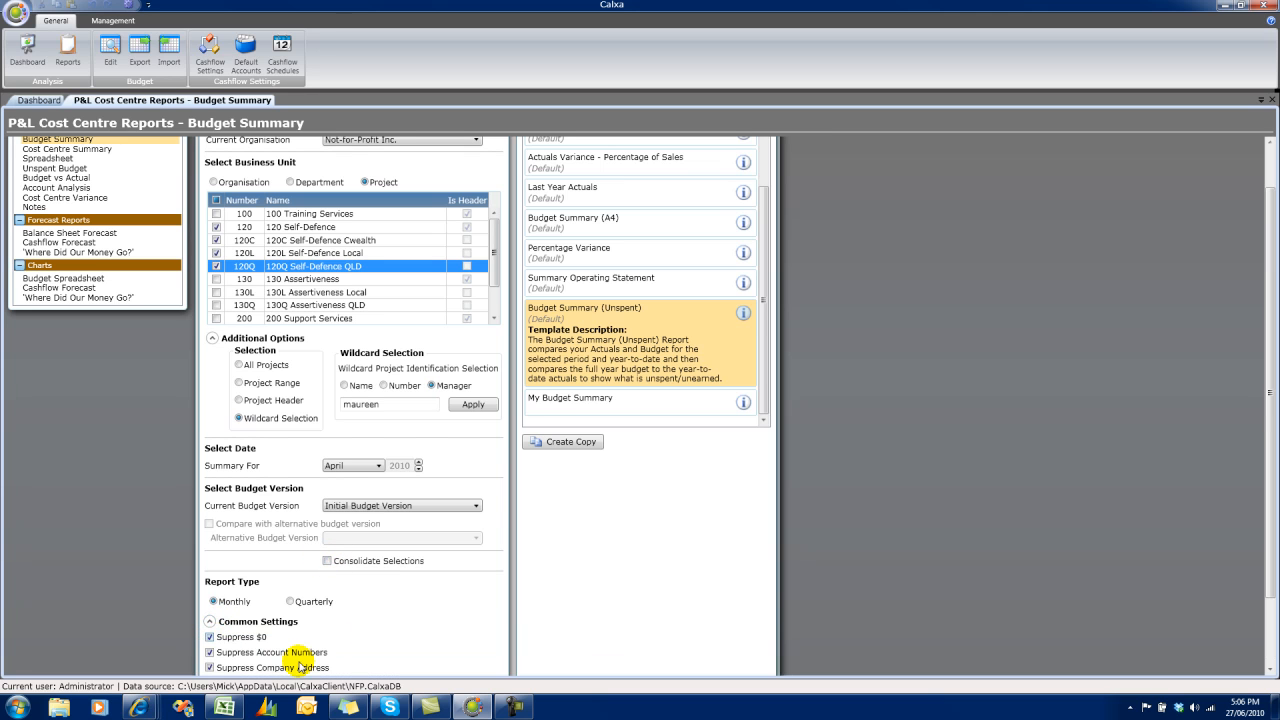
pyautogui.scroll(-2, 1258, 640)
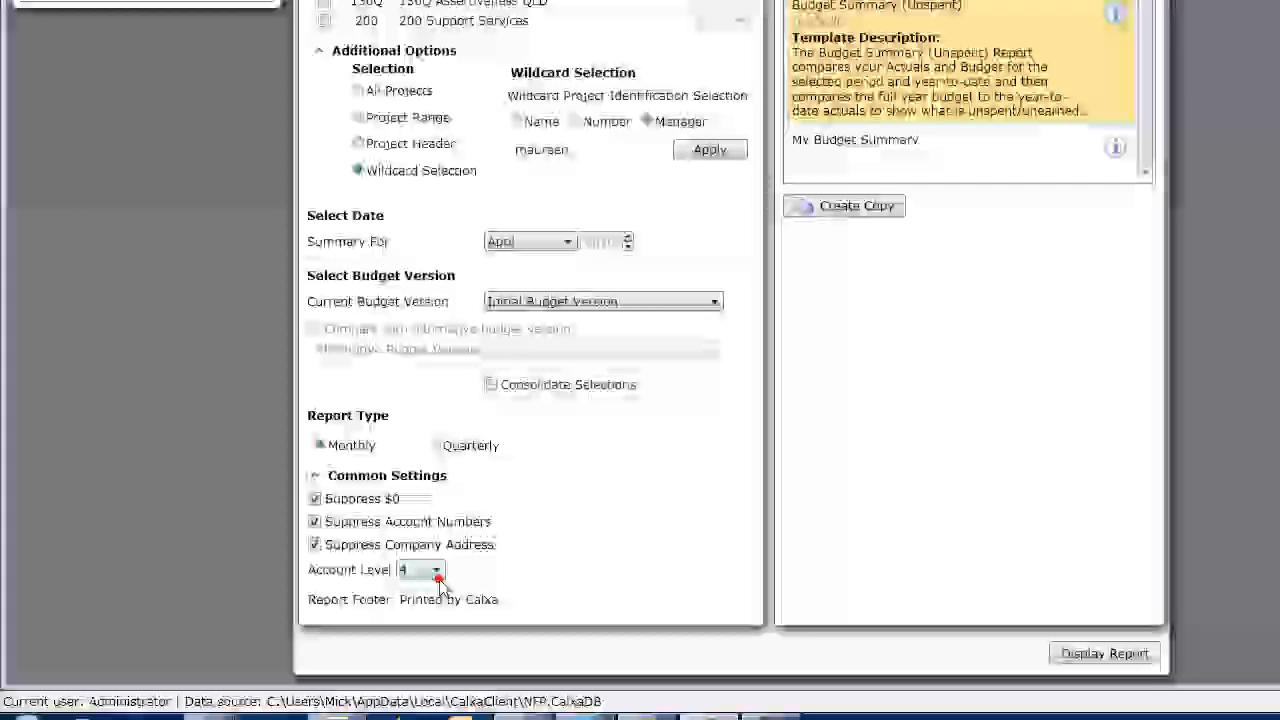
pyautogui.click(290, 599)
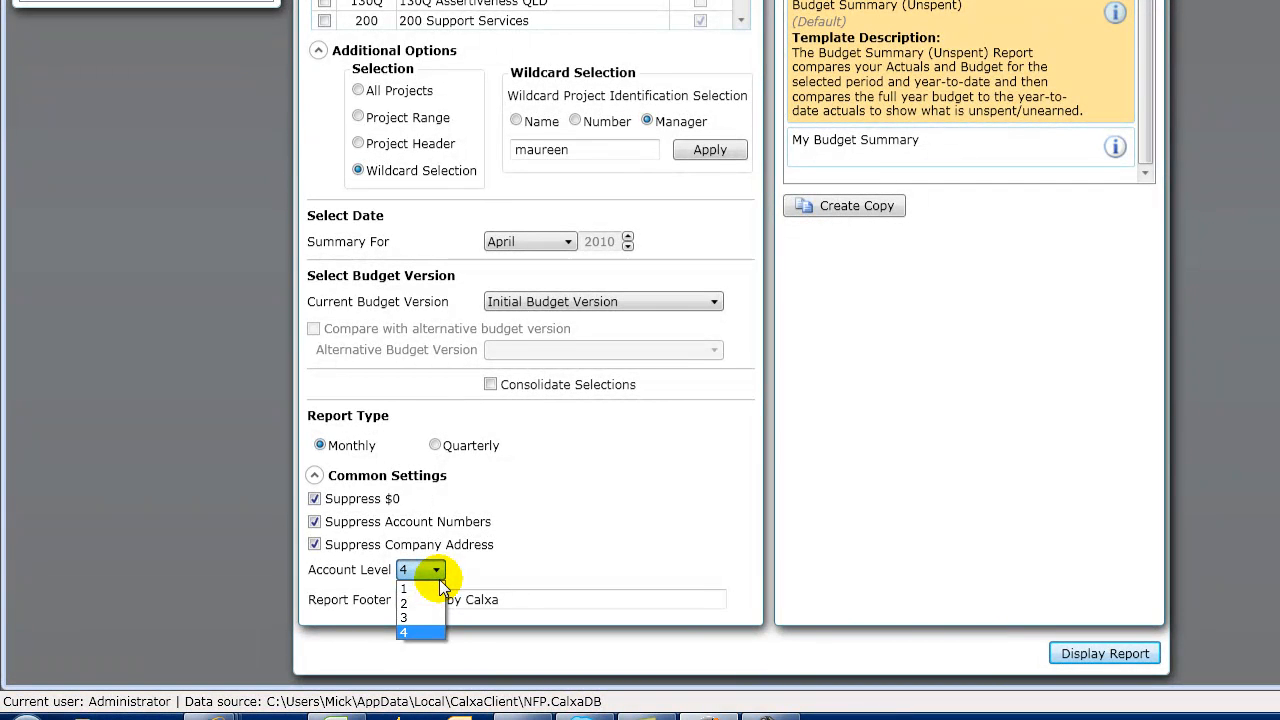
pyautogui.click(439, 579)
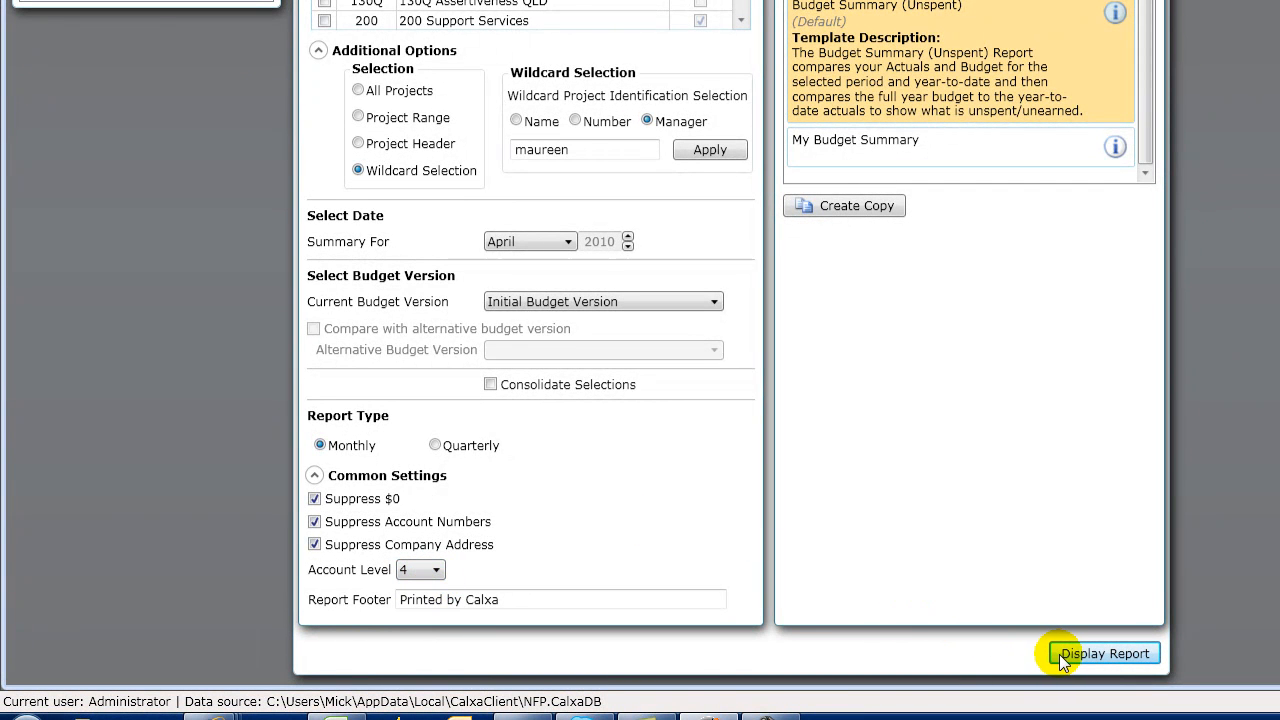
# Display the Budget Summary (Unspent) report, fit it to the page width, and view its first project's figures.
pyautogui.click(1100, 653)
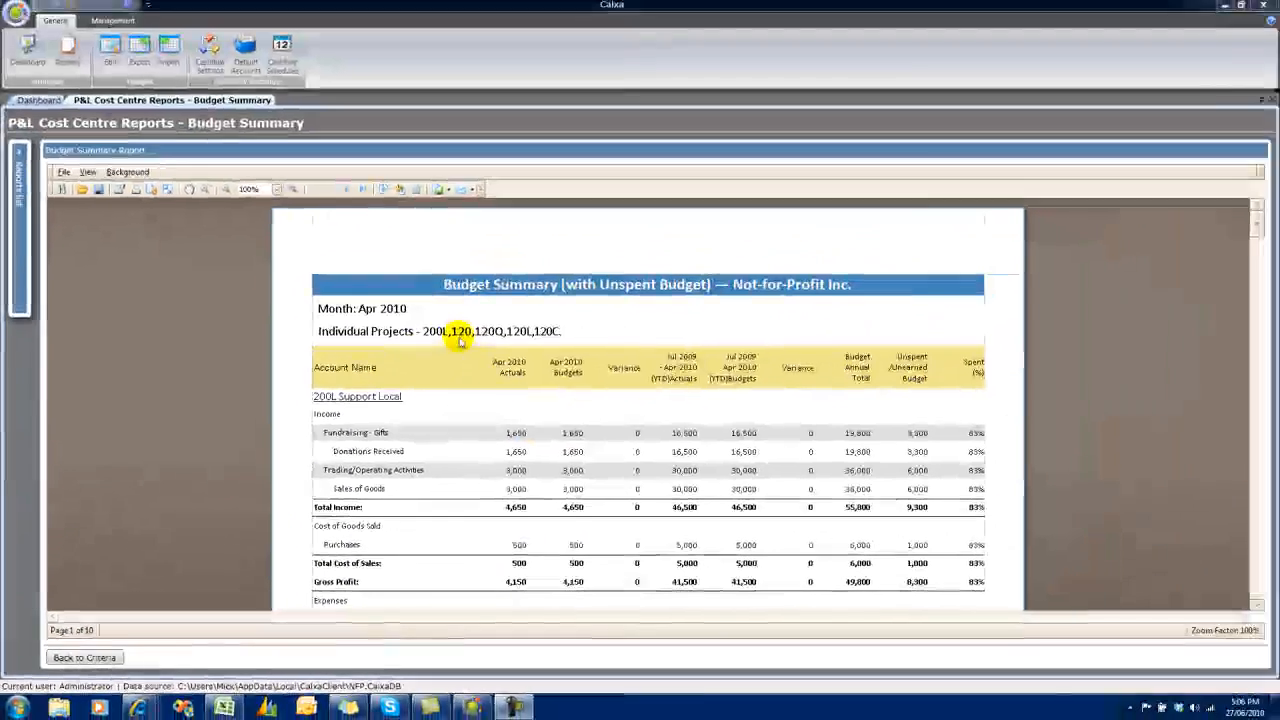
pyautogui.click(277, 190)
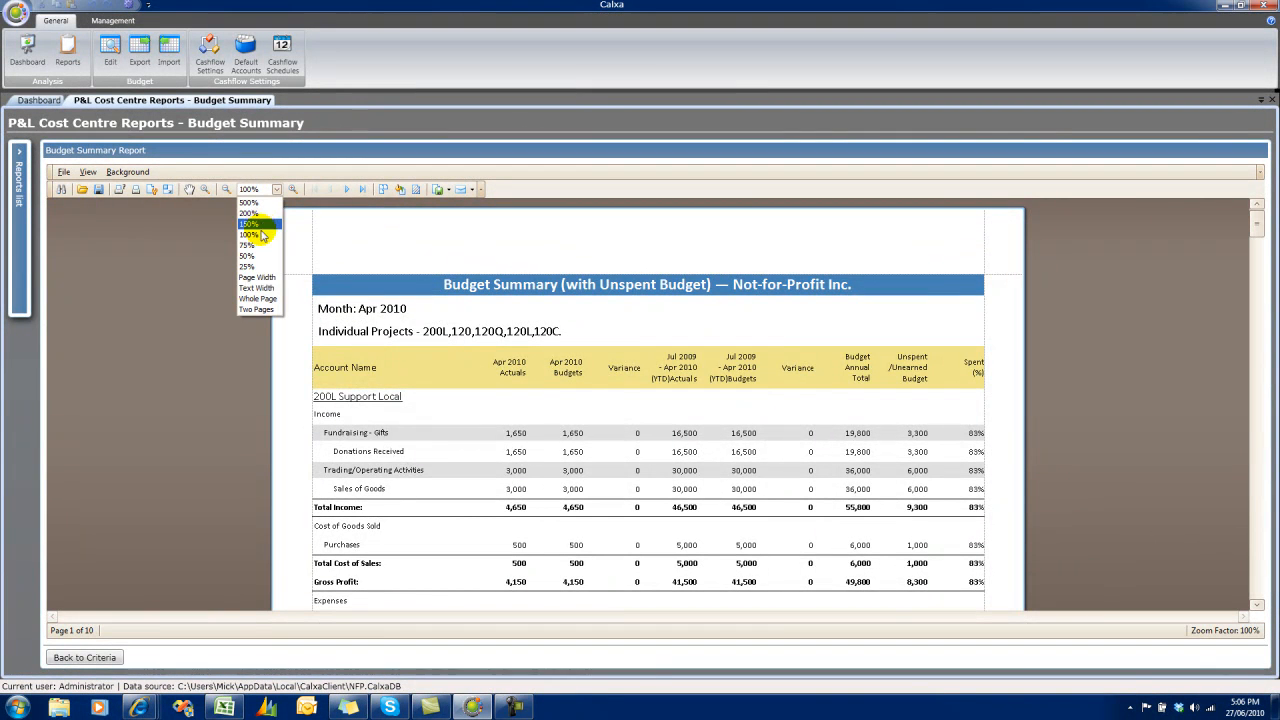
pyautogui.click(257, 277)
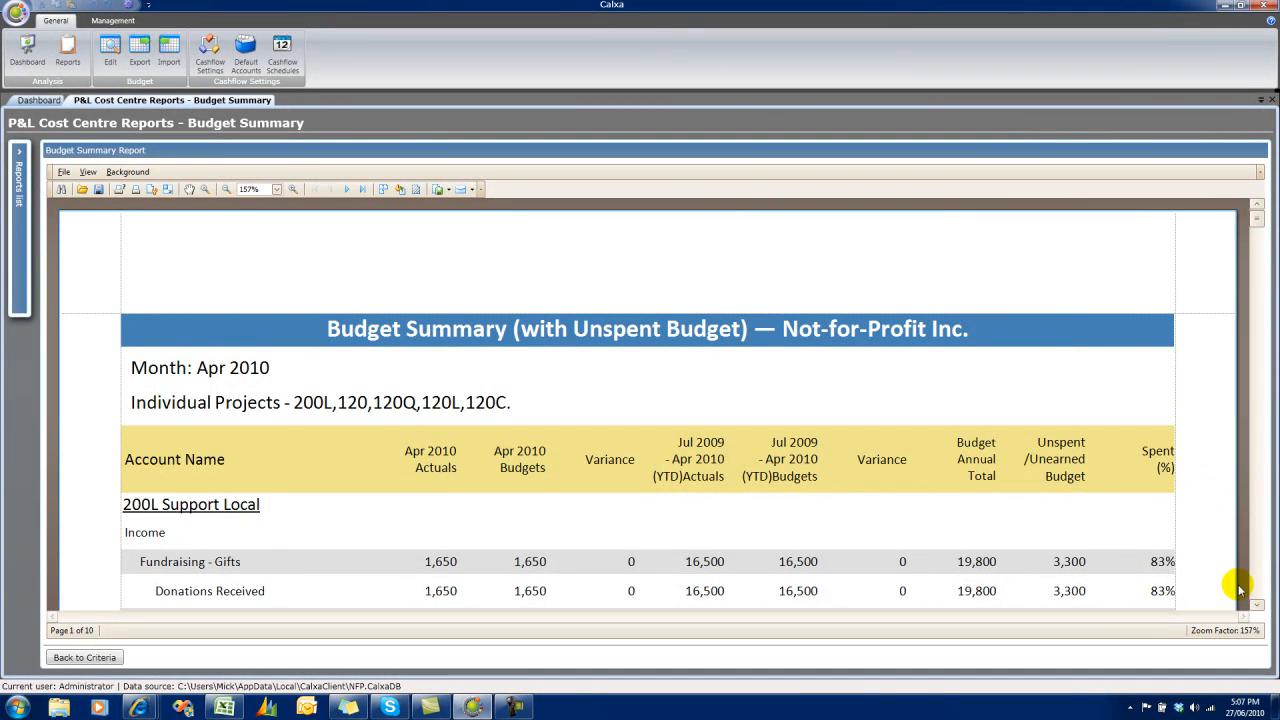
pyautogui.scroll(-2, 1240, 592)
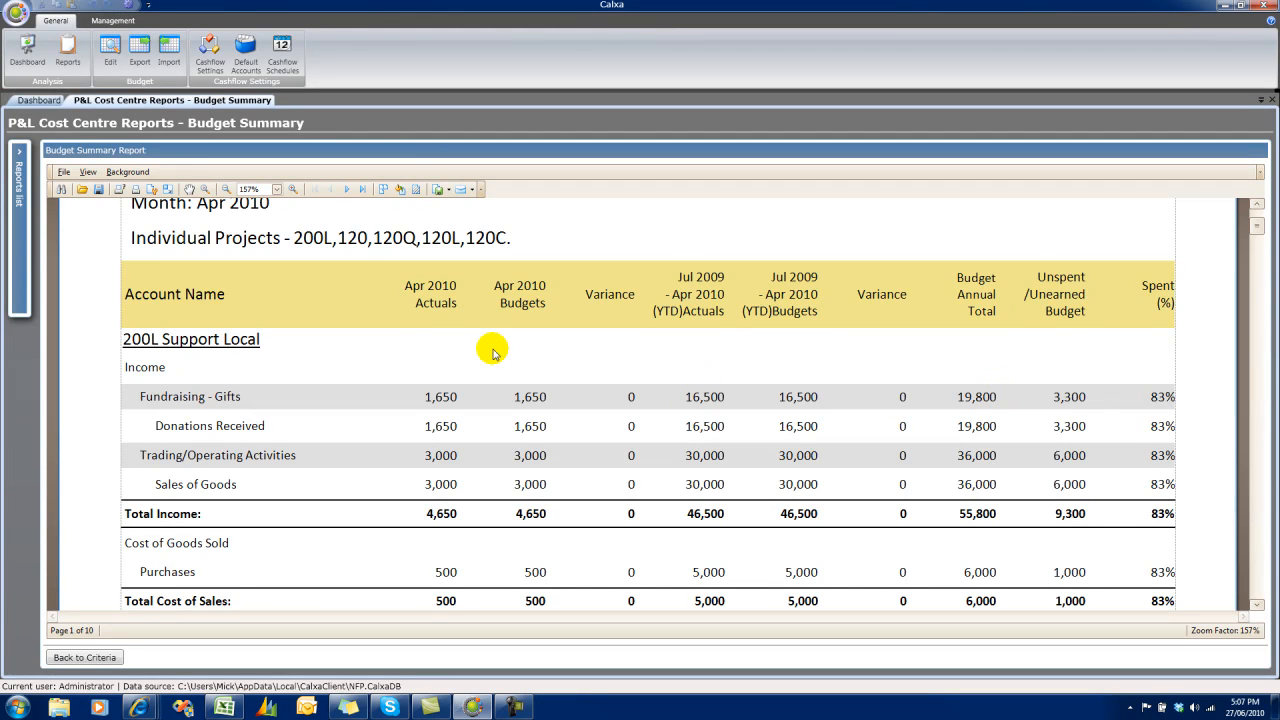
# Review the export formats, and send the report by e-mail as a PDF file with the default export options.
pyautogui.click(448, 192)
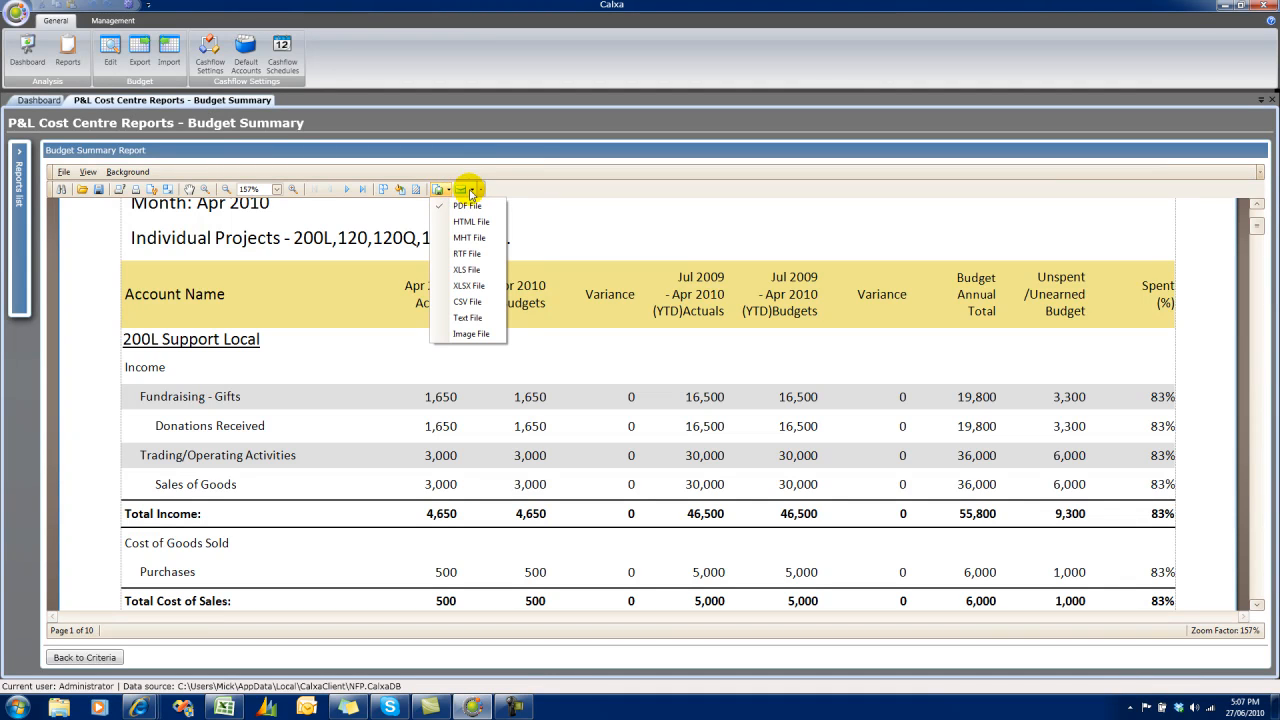
pyautogui.click(470, 191)
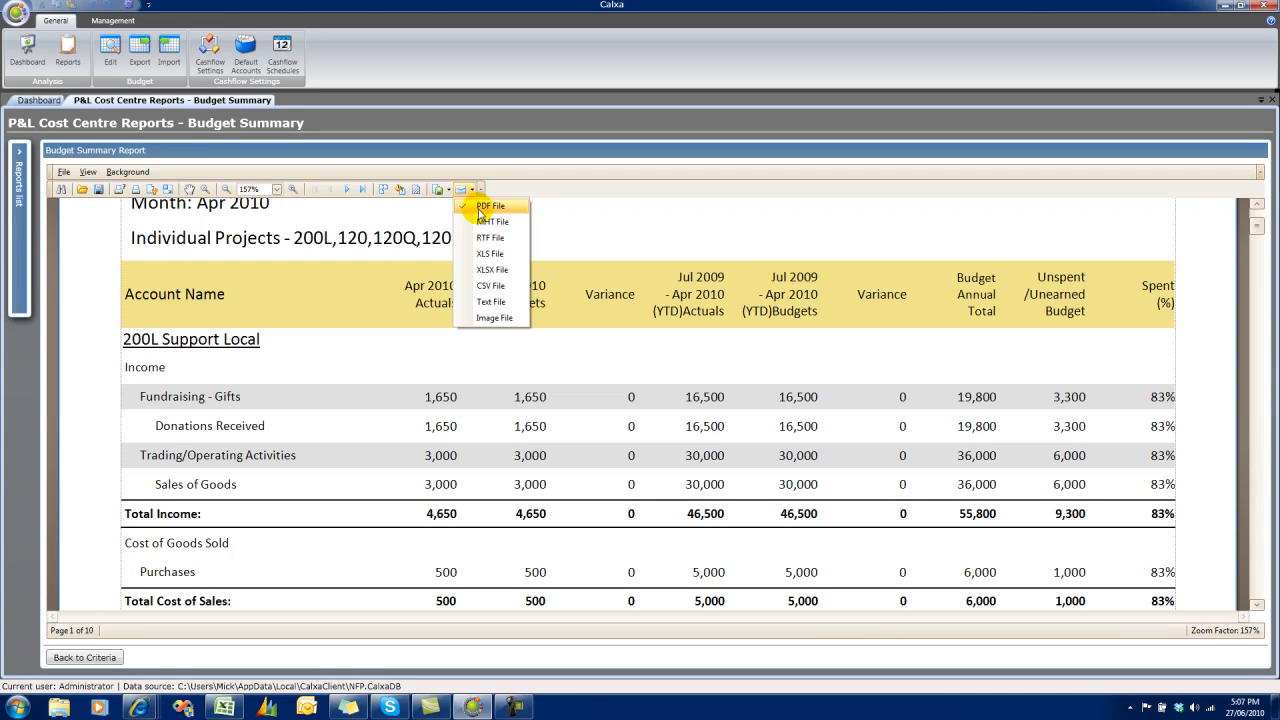
pyautogui.click(480, 209)
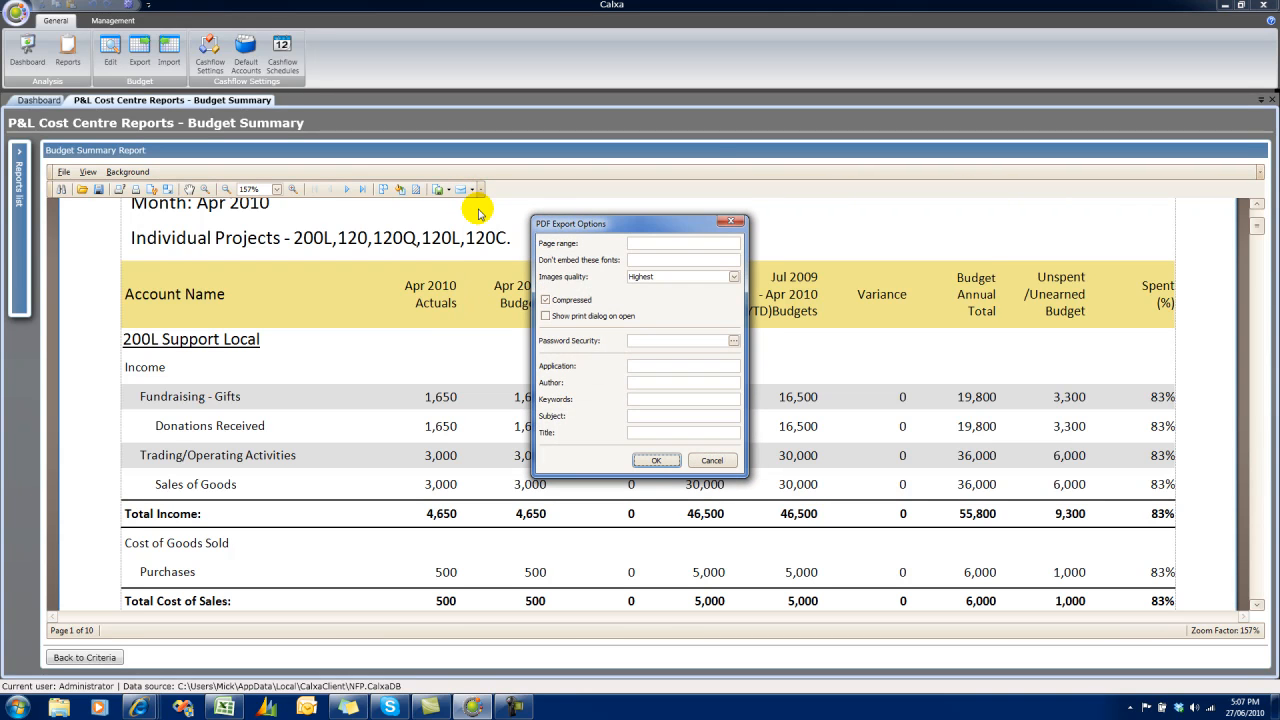
pyautogui.click(656, 460)
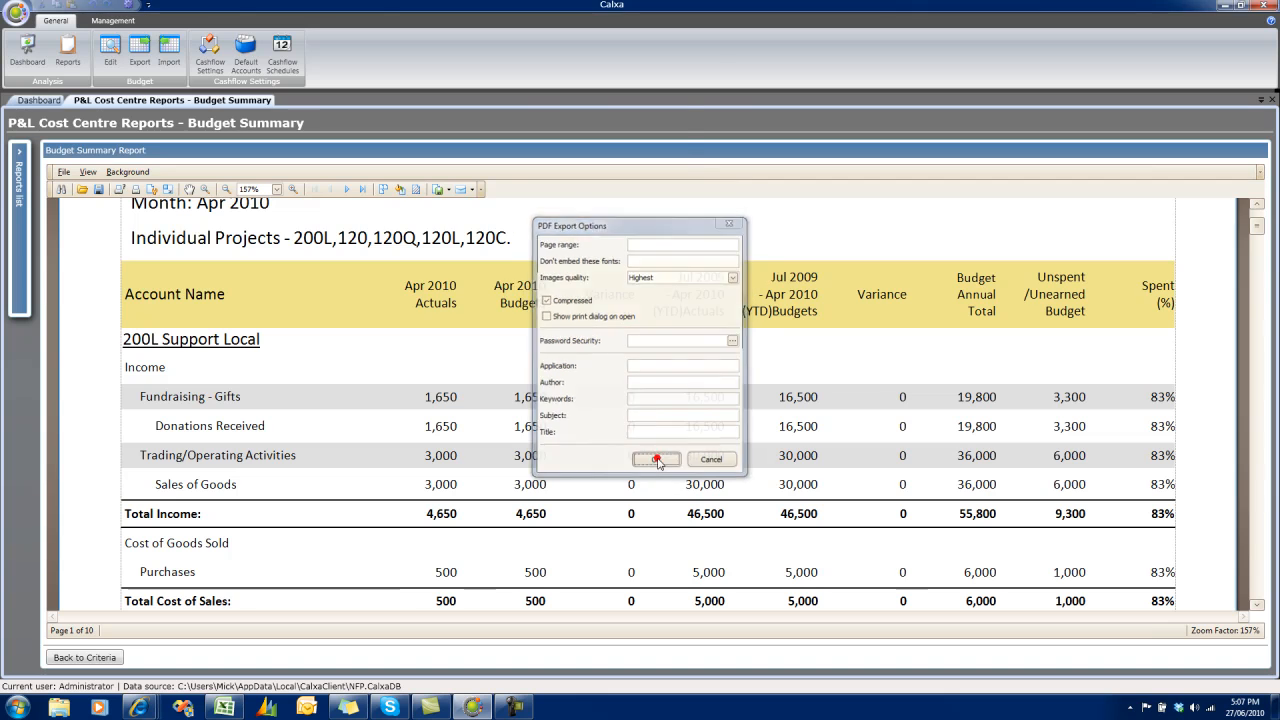
pyautogui.click(604, 373)
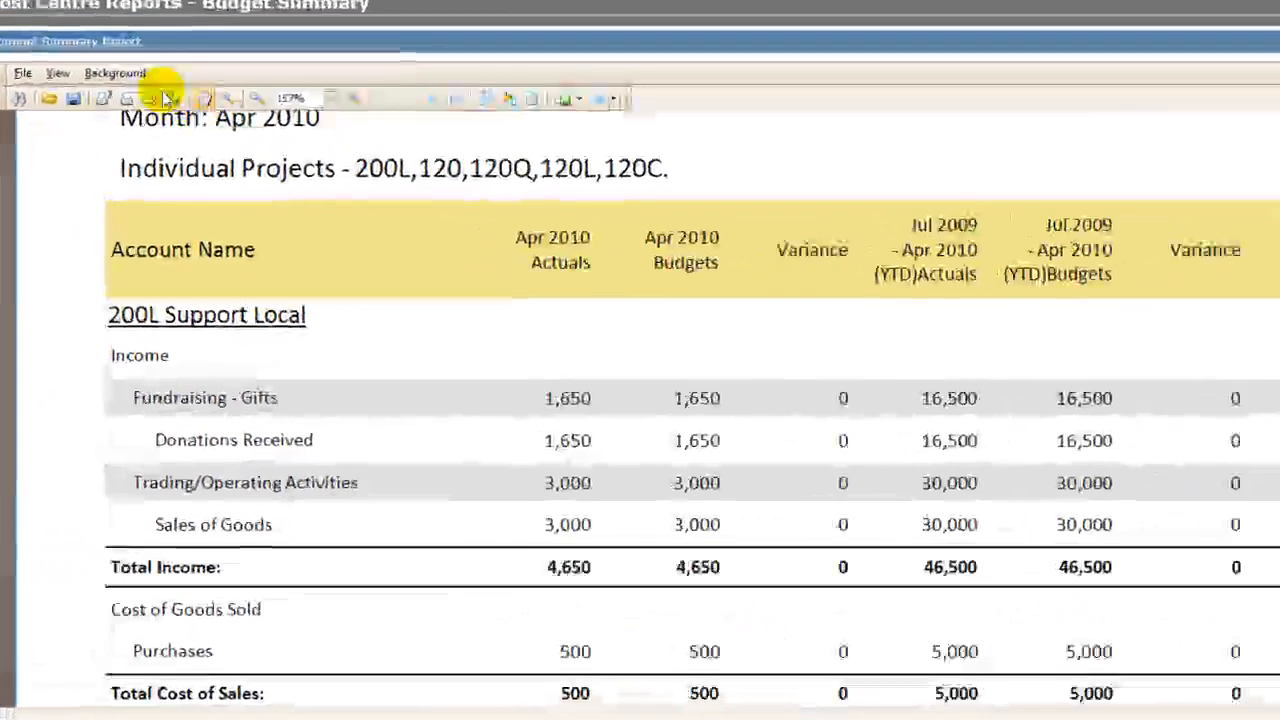
# Add the text watermark "DRAFT 3" behind all pages of the report.
pyautogui.click(136, 173)
pyautogui.click(140, 109)
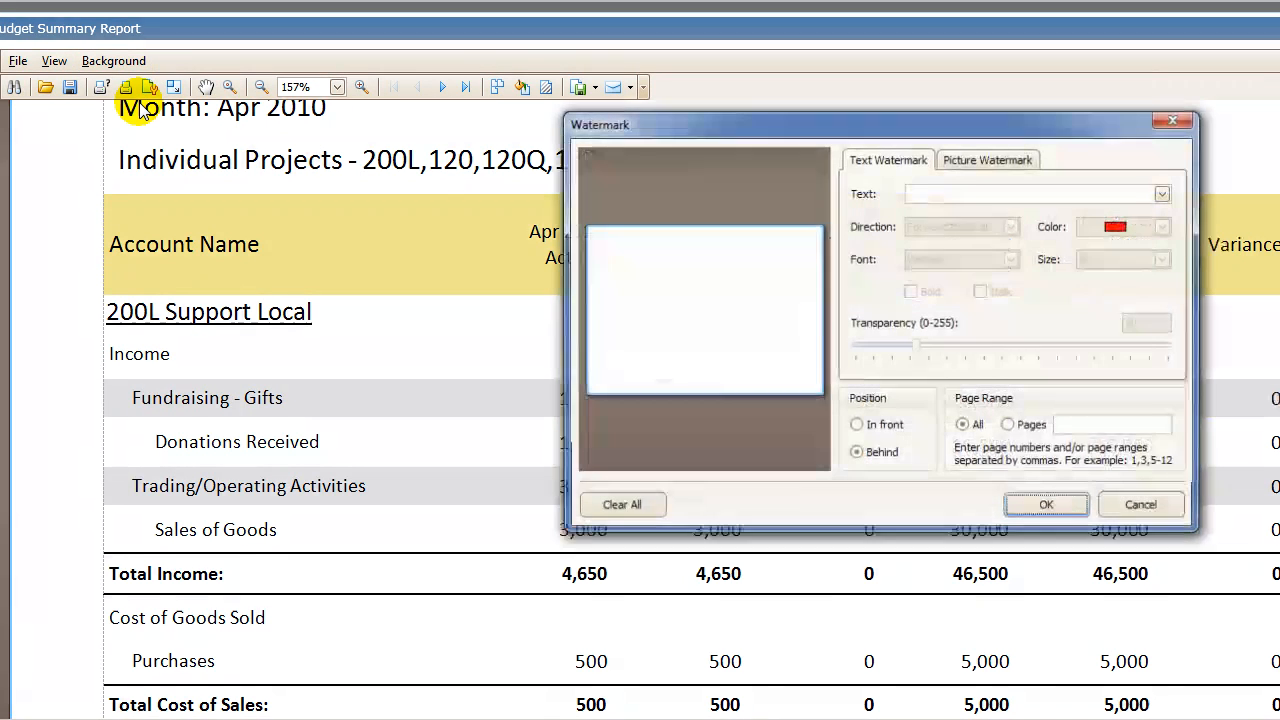
pyautogui.click(998, 194)
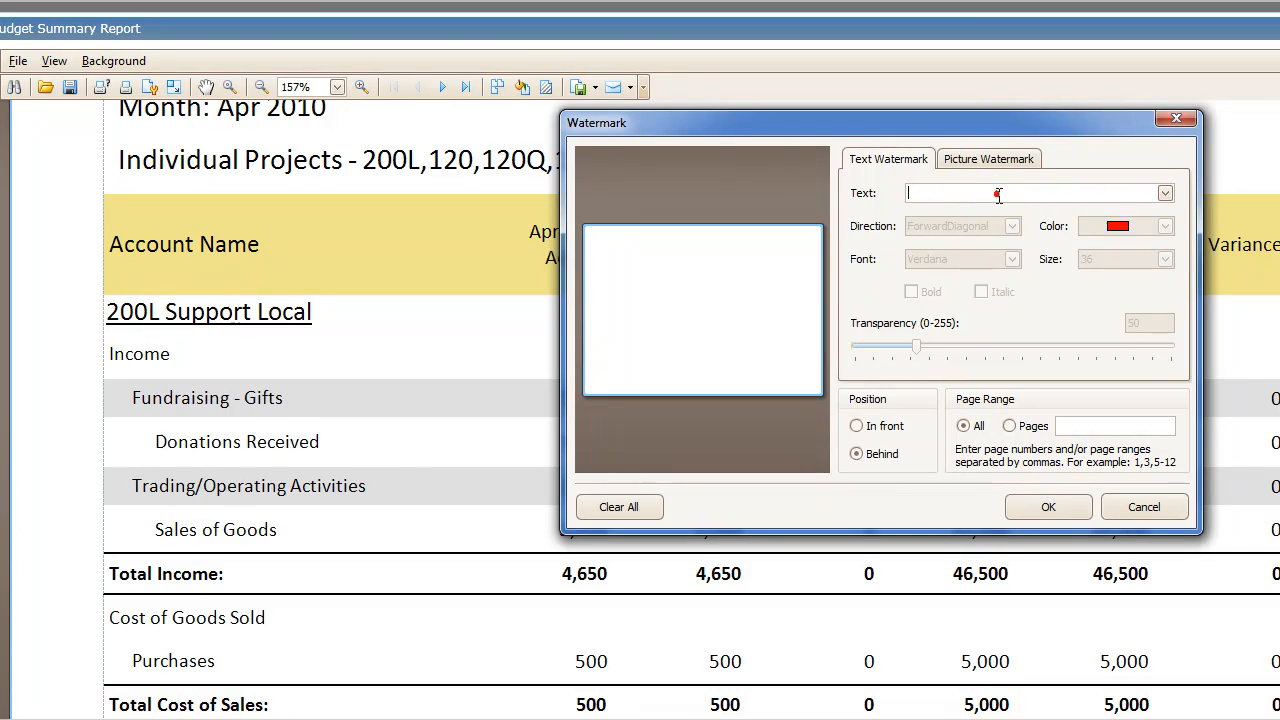
pyautogui.write('DRAFT')
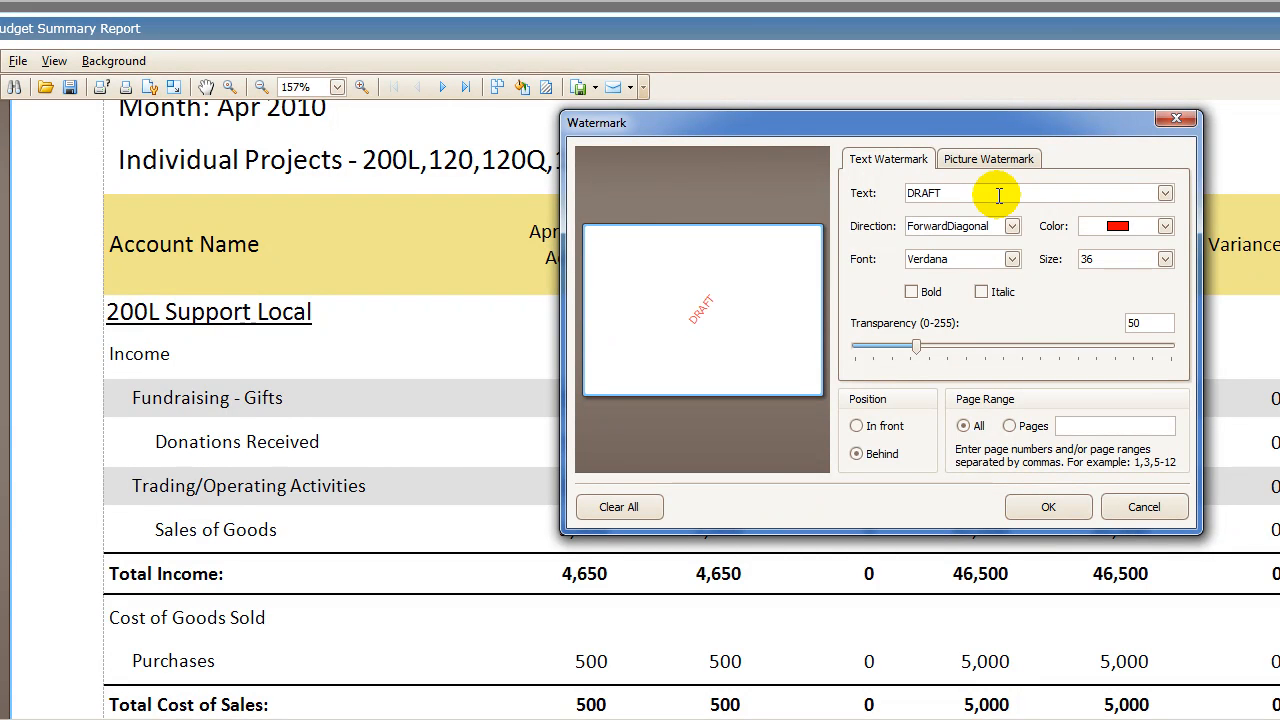
pyautogui.write(' 3')
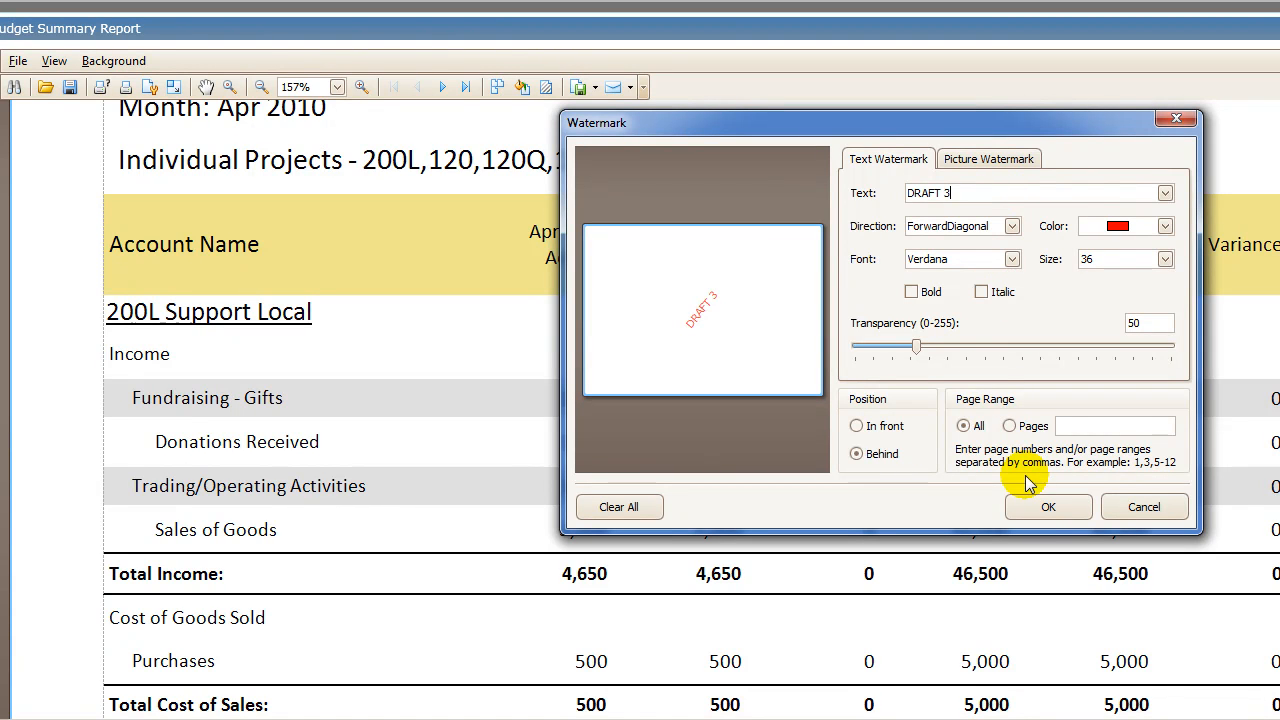
pyautogui.click(1043, 507)
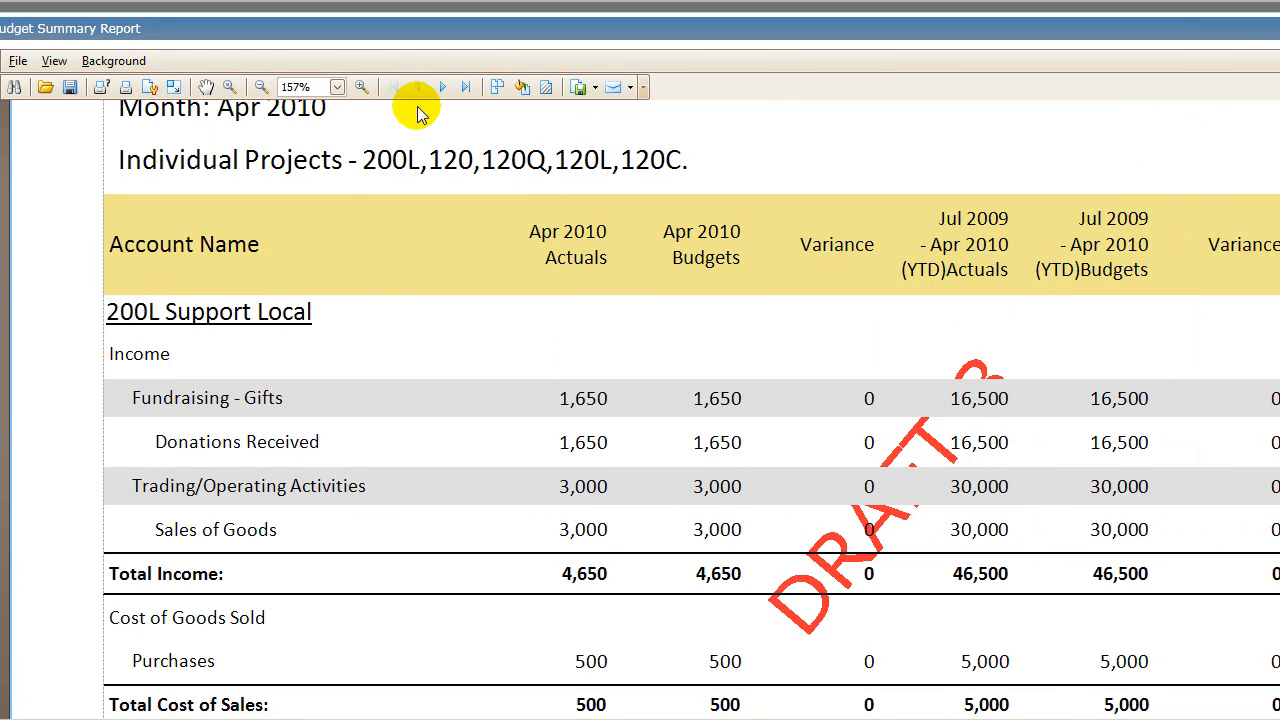
# Show two report pages side by side and reduce the top page margin.
pyautogui.click(337, 88)
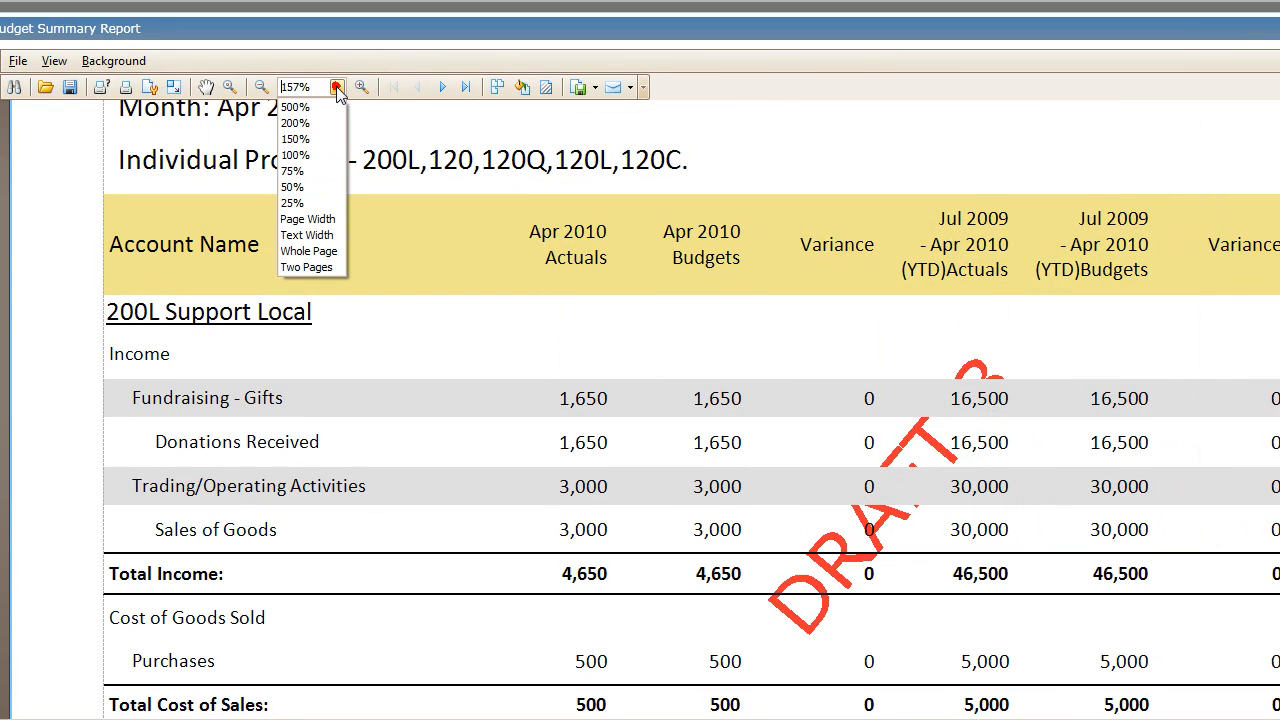
pyautogui.click(316, 266)
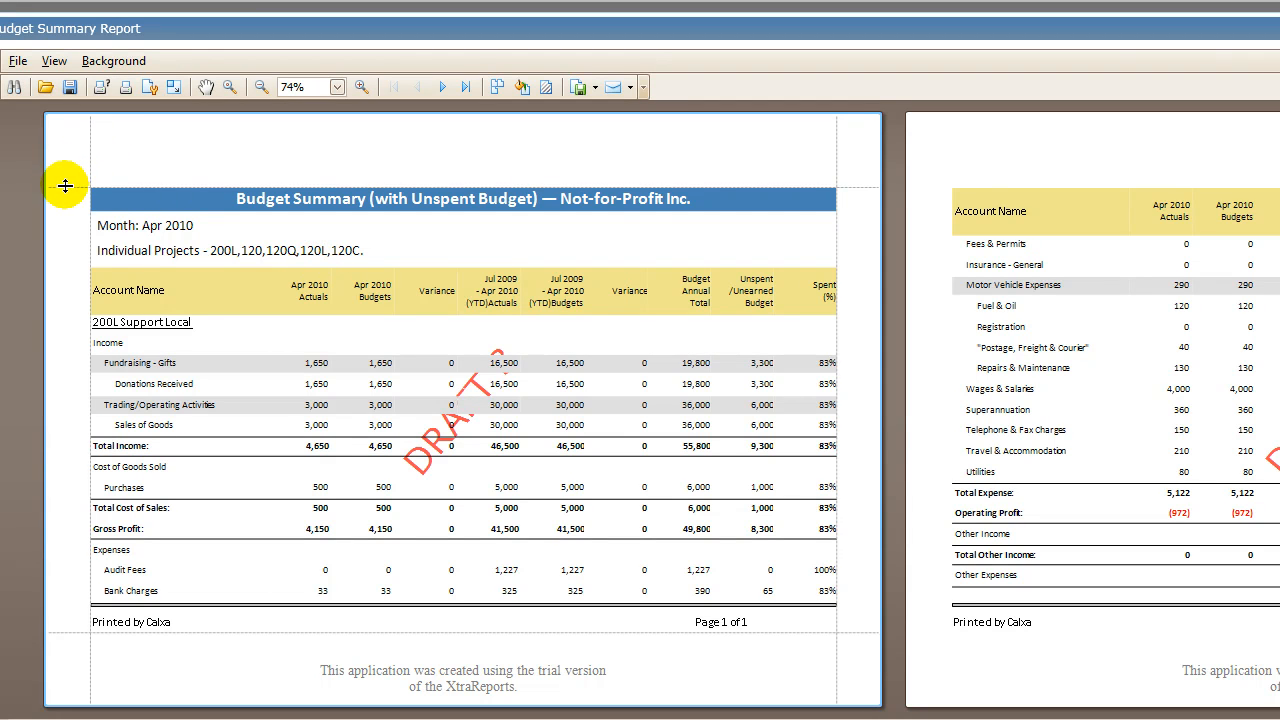
pyautogui.moveTo(65, 188); pyautogui.dragTo(77, 126)
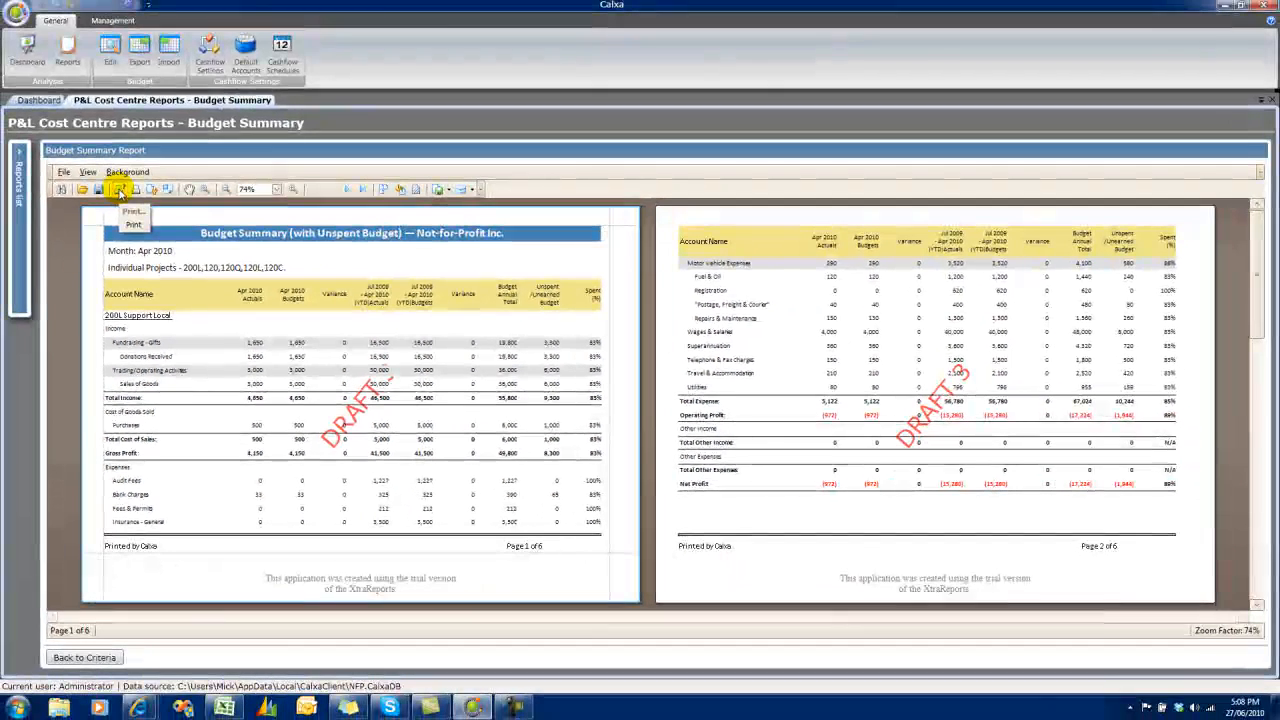
# Check the print options without printing, and page through the report to its last page.
pyautogui.click(119, 190)
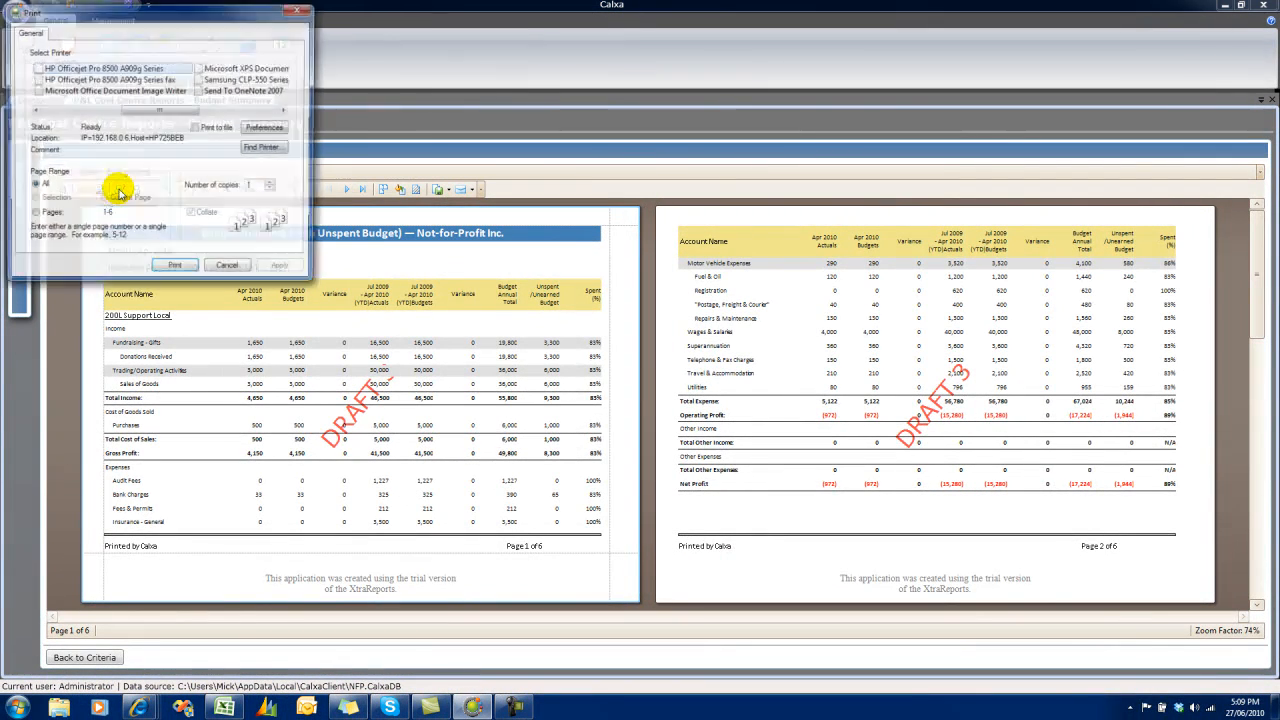
pyautogui.click(228, 269)
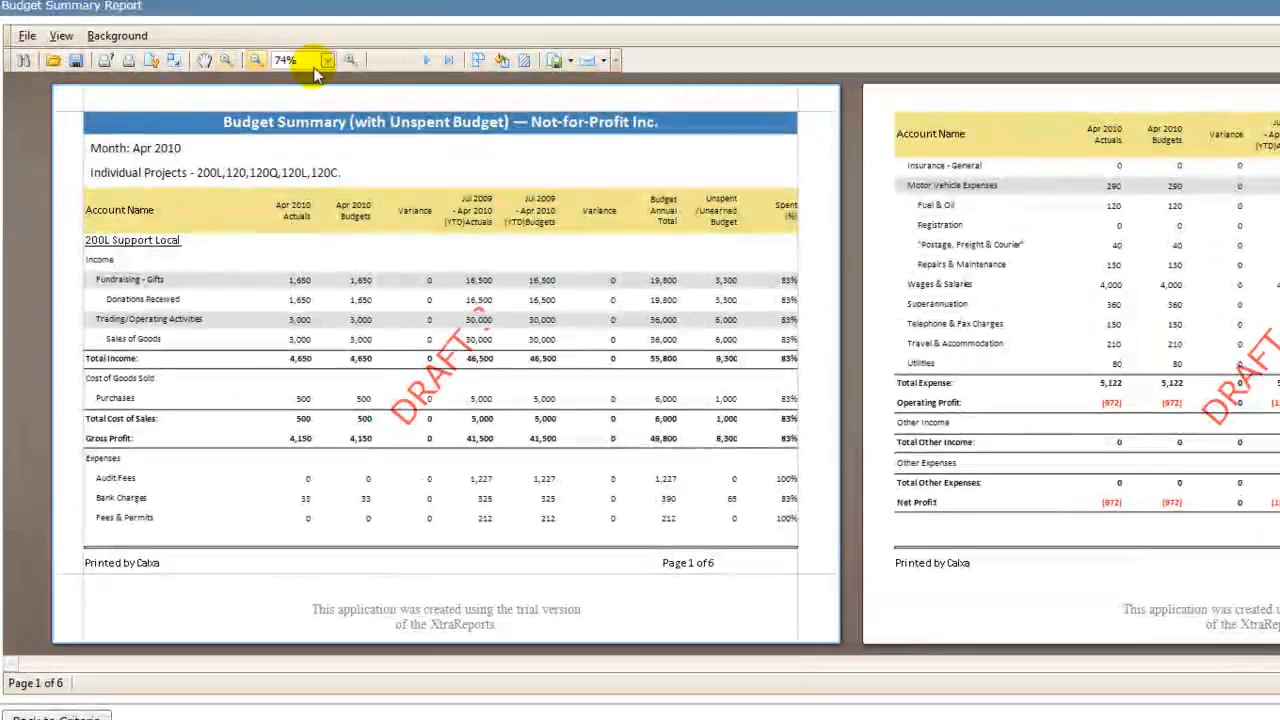
pyautogui.click(427, 61)
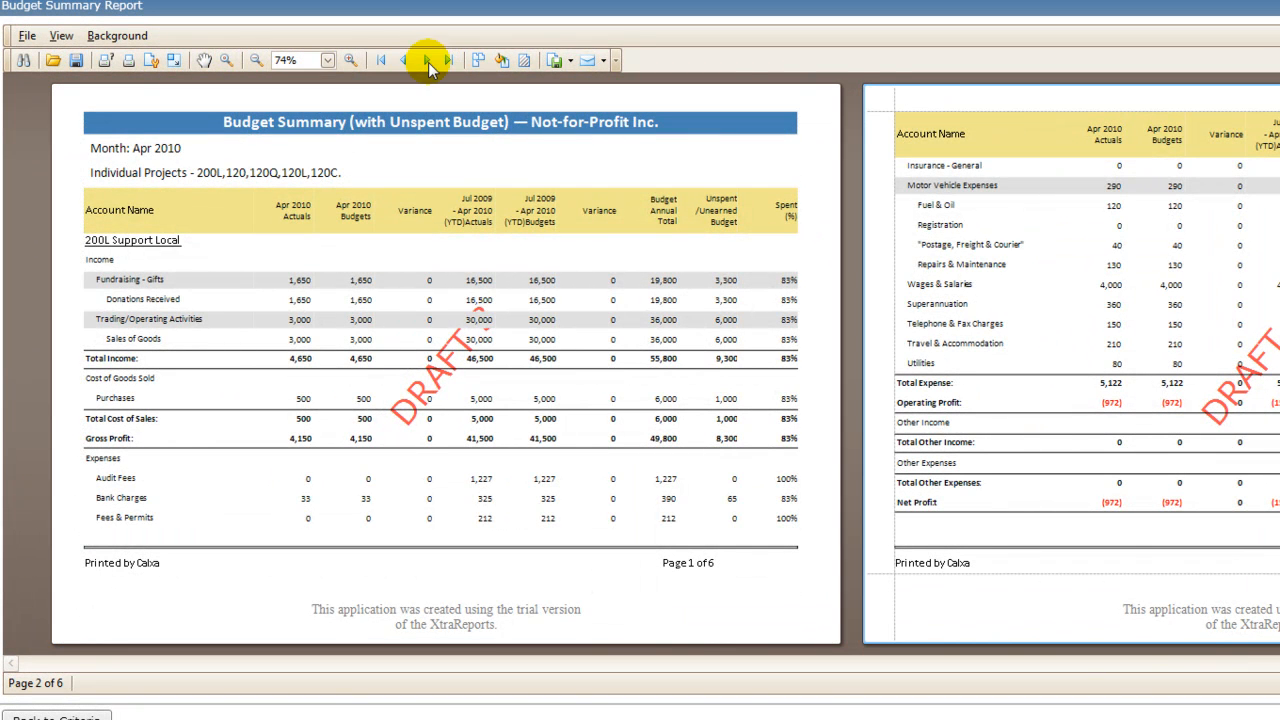
pyautogui.click(427, 61)
pyautogui.click(428, 62)
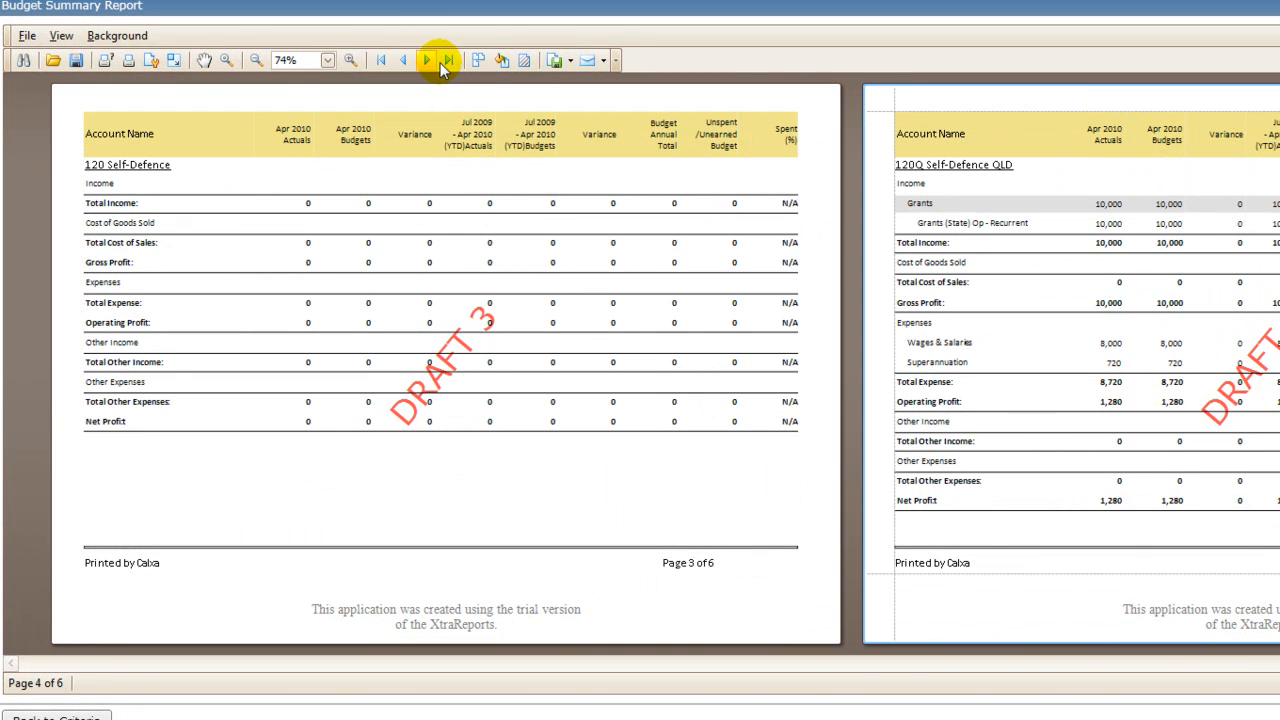
pyautogui.click(448, 61)
pyautogui.click(448, 61)
# Show six report pages at once in two rows of three.
pyautogui.click(502, 61)
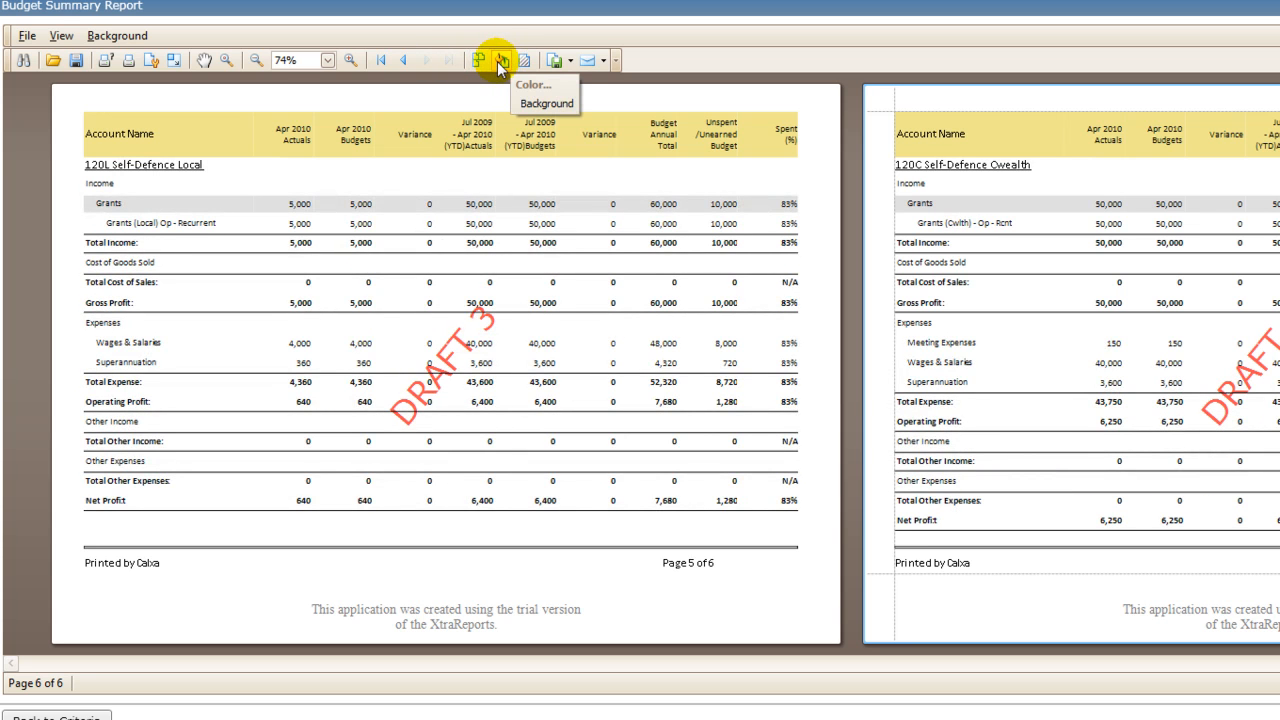
pyautogui.click(480, 60)
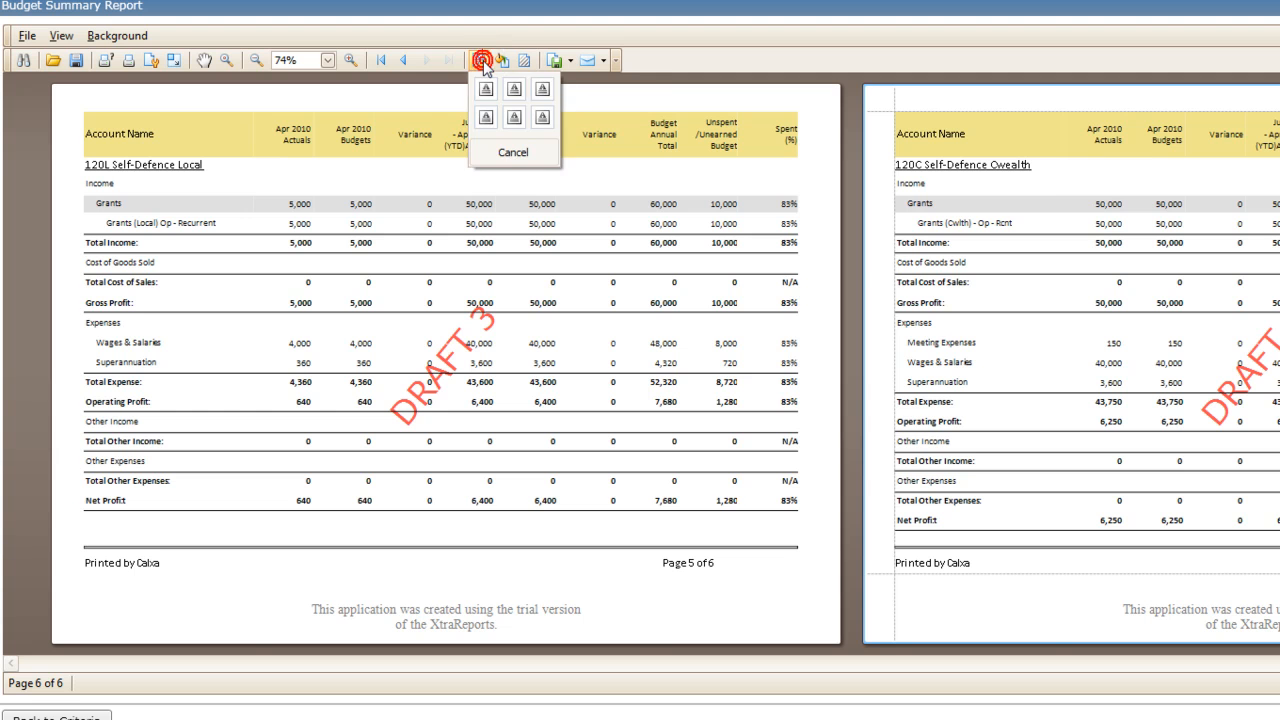
pyautogui.click(540, 120)
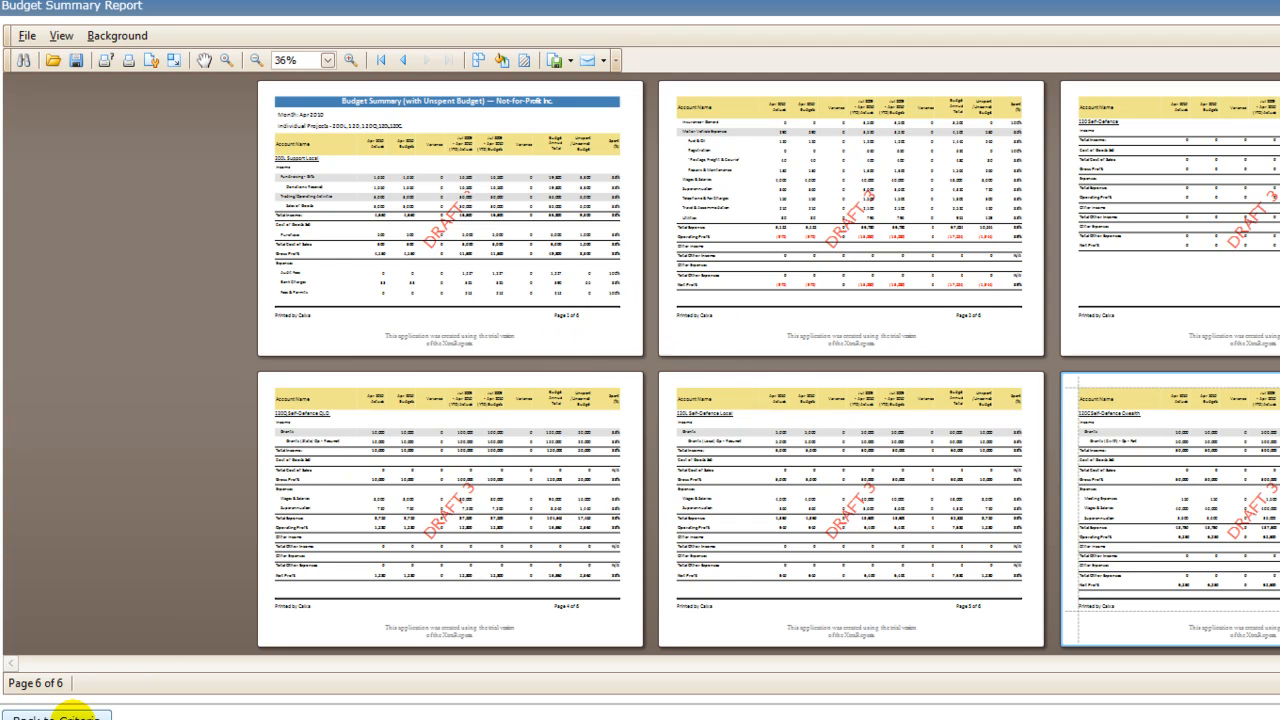
# Return to the report criteria and create a copy of the Budget Summary (Unspent) template.
pyautogui.click(60, 716)
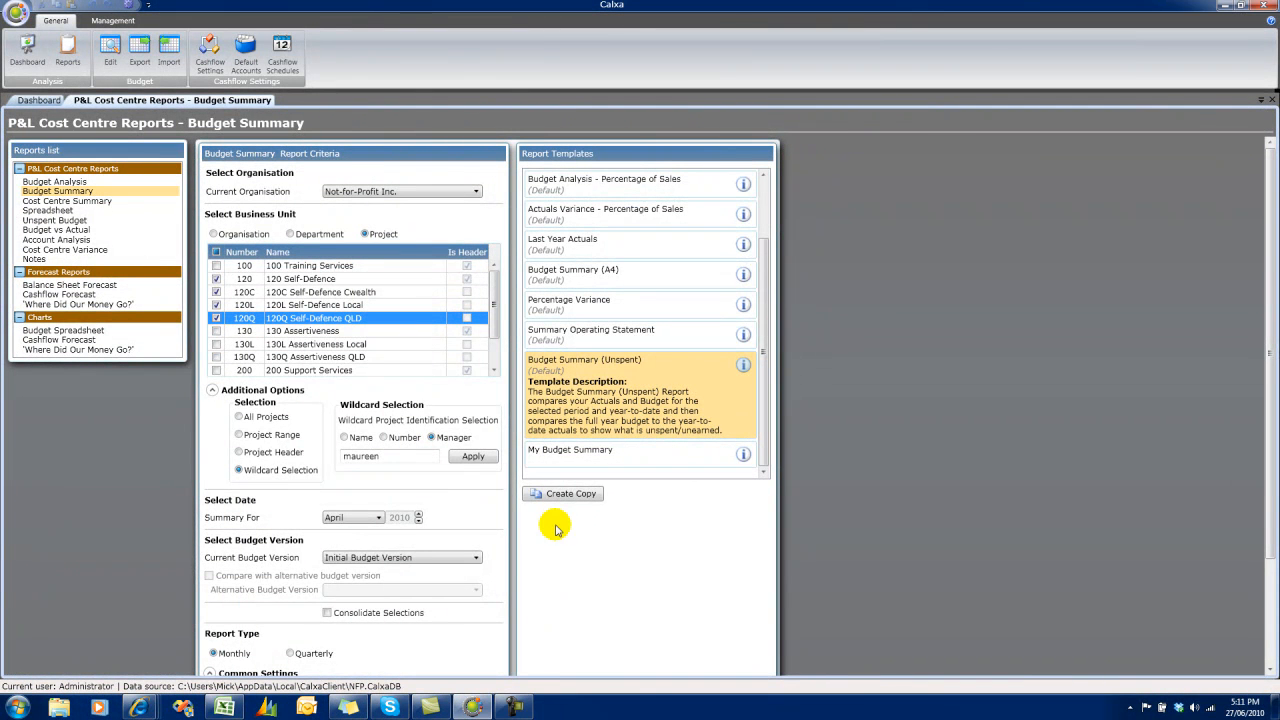
pyautogui.click(574, 495)
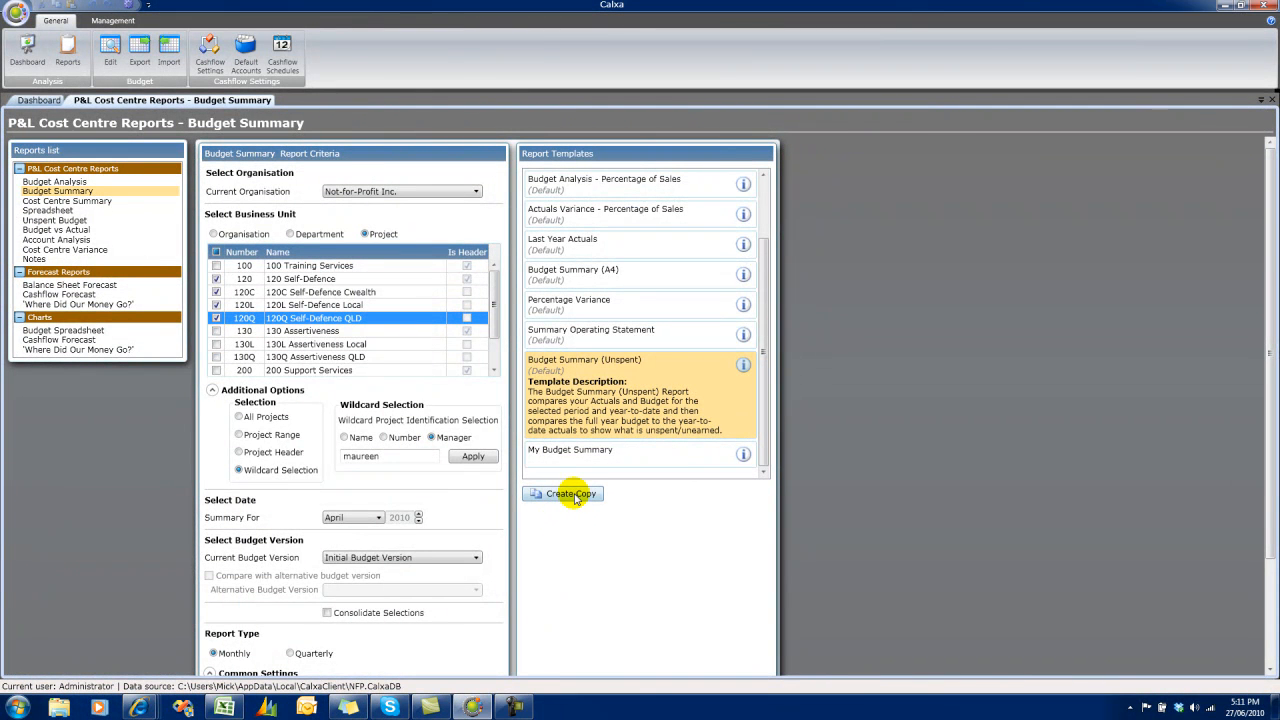
pyautogui.click(665, 450)
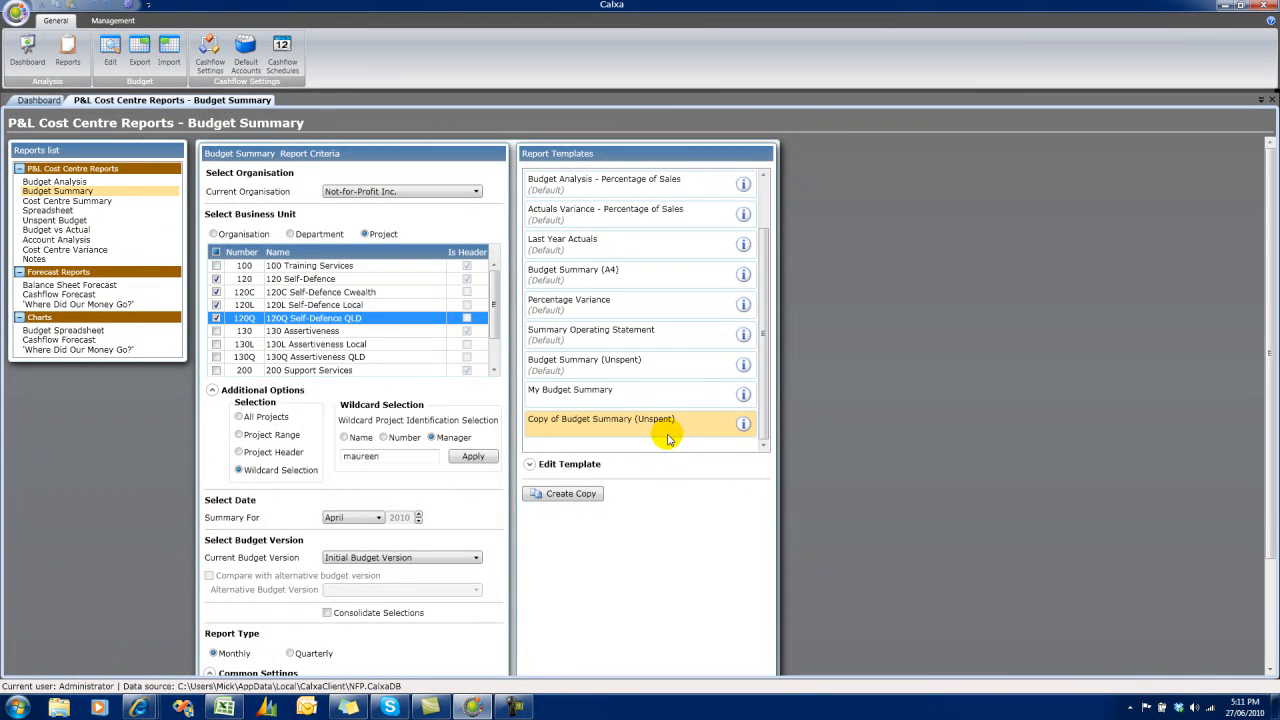
# Open the copied template for editing and set its template name to "Monthly Management Report".
pyautogui.click(530, 465)
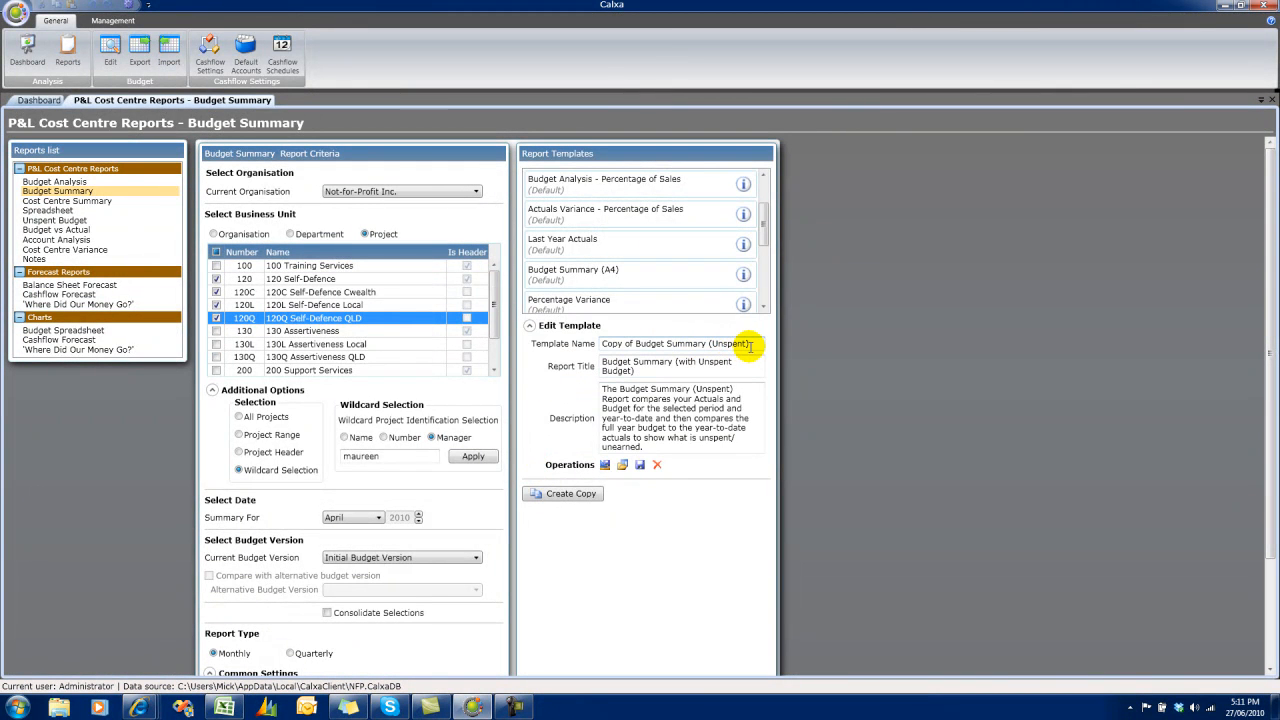
pyautogui.moveTo(757, 344); pyautogui.dragTo(604, 340)
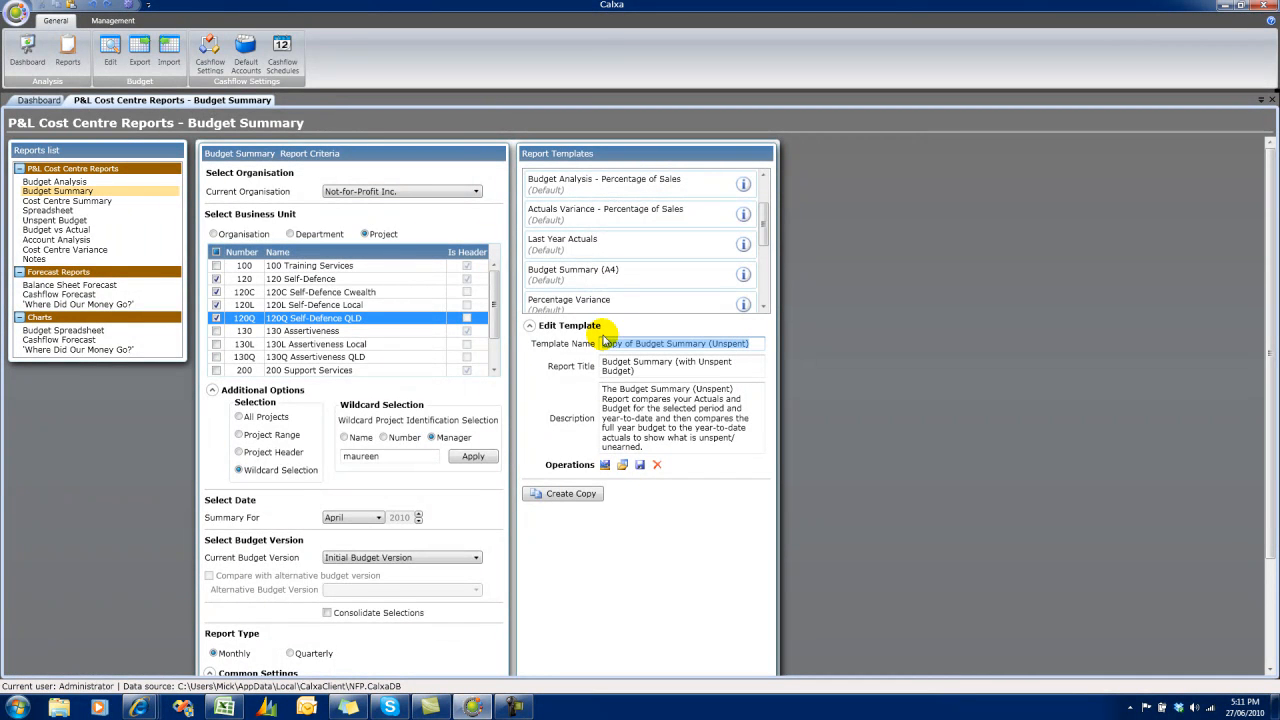
pyautogui.write('Bone')
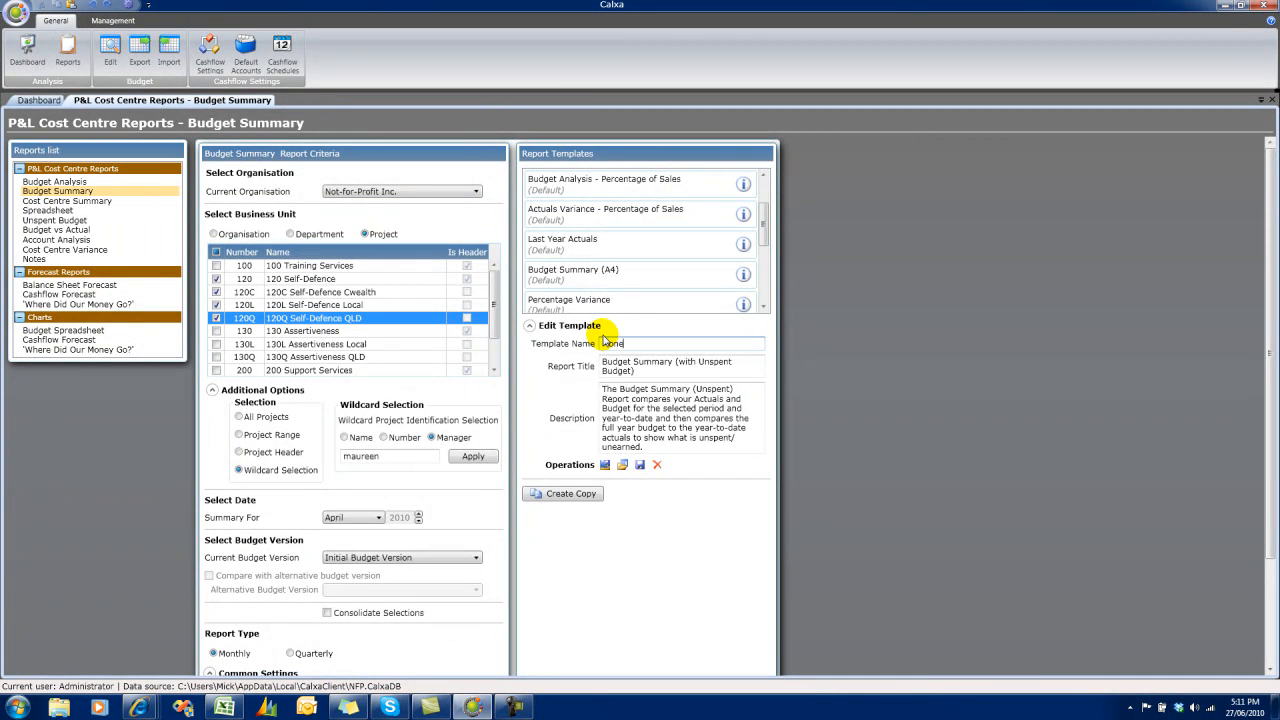
pyautogui.press('BackSpace')
pyautogui.press('BackSpace')
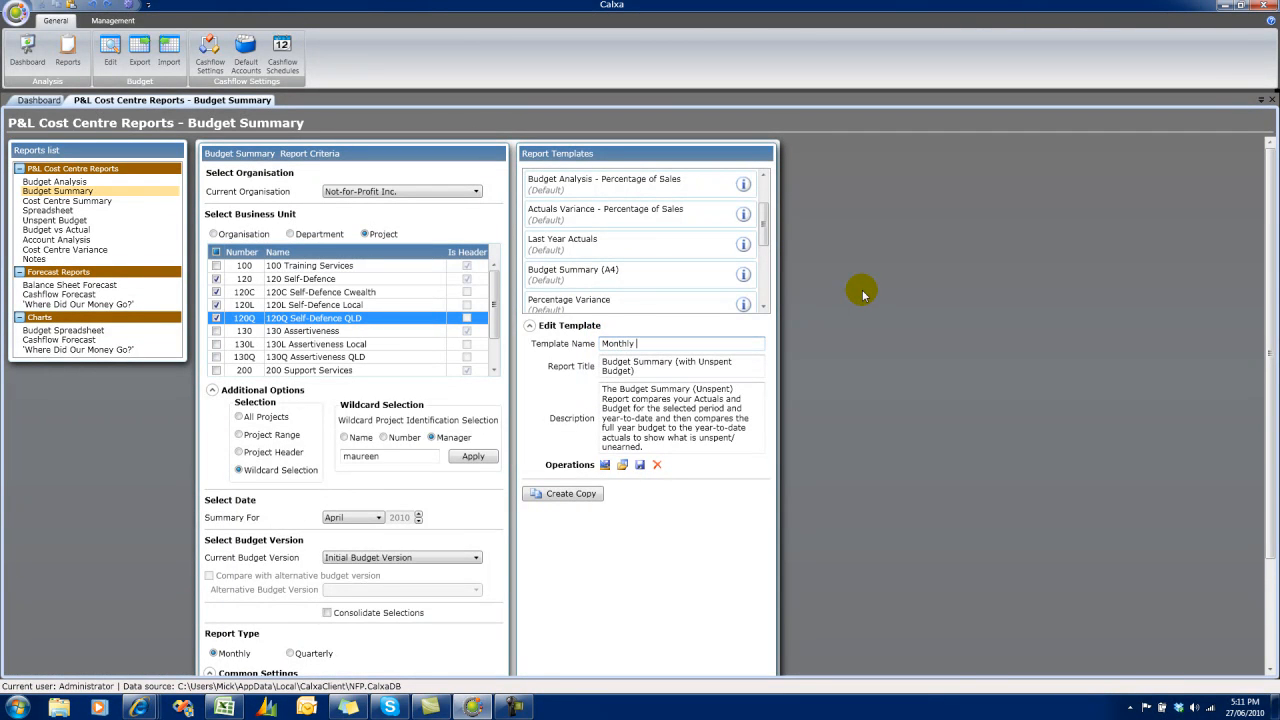
pyautogui.write('thly Management REport')
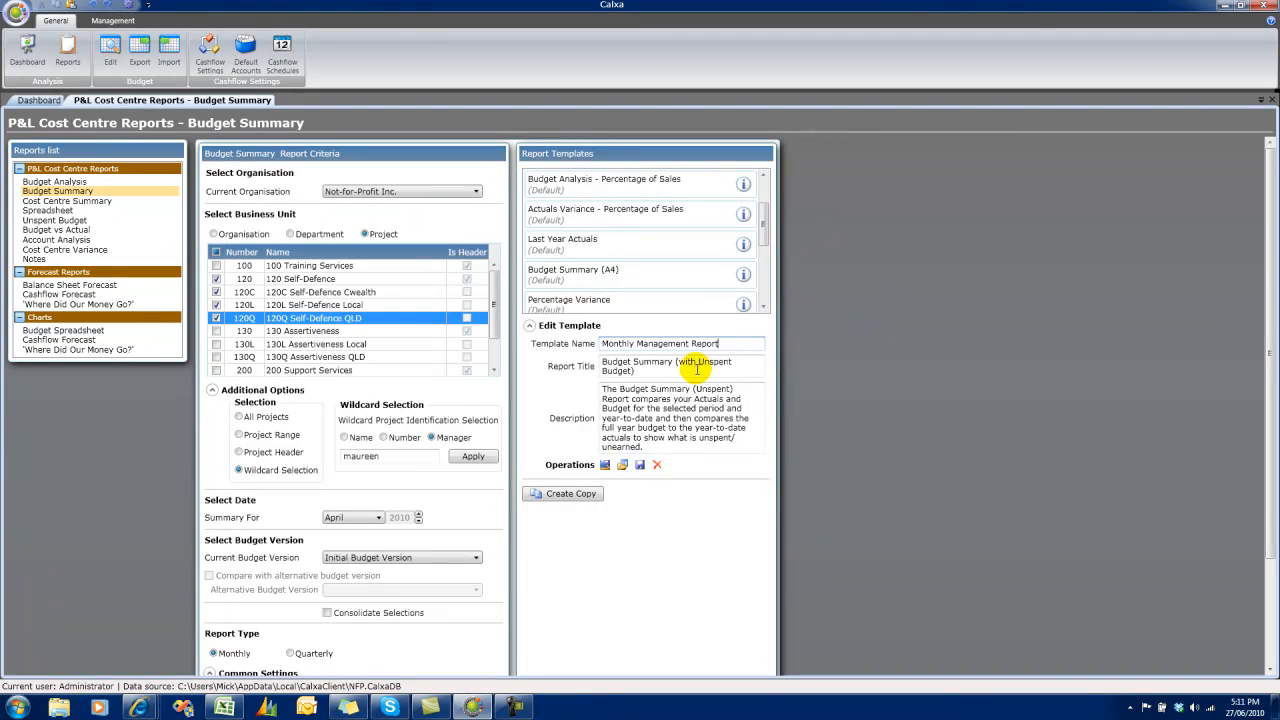
# Replace the copied template's report title with "Monthly Management Report".
pyautogui.click(662, 372)
pyautogui.moveTo(623, 366); pyautogui.dragTo(604, 367)
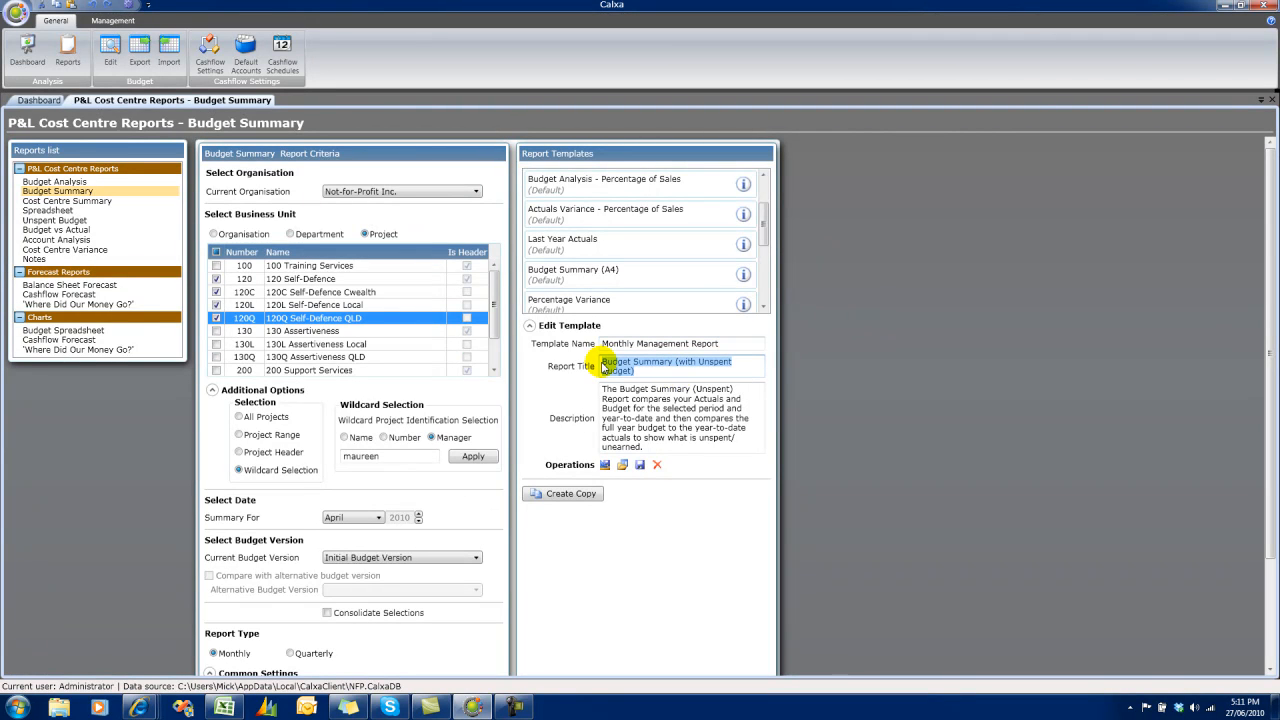
pyautogui.write('Mone')
pyautogui.press('BackSpace')
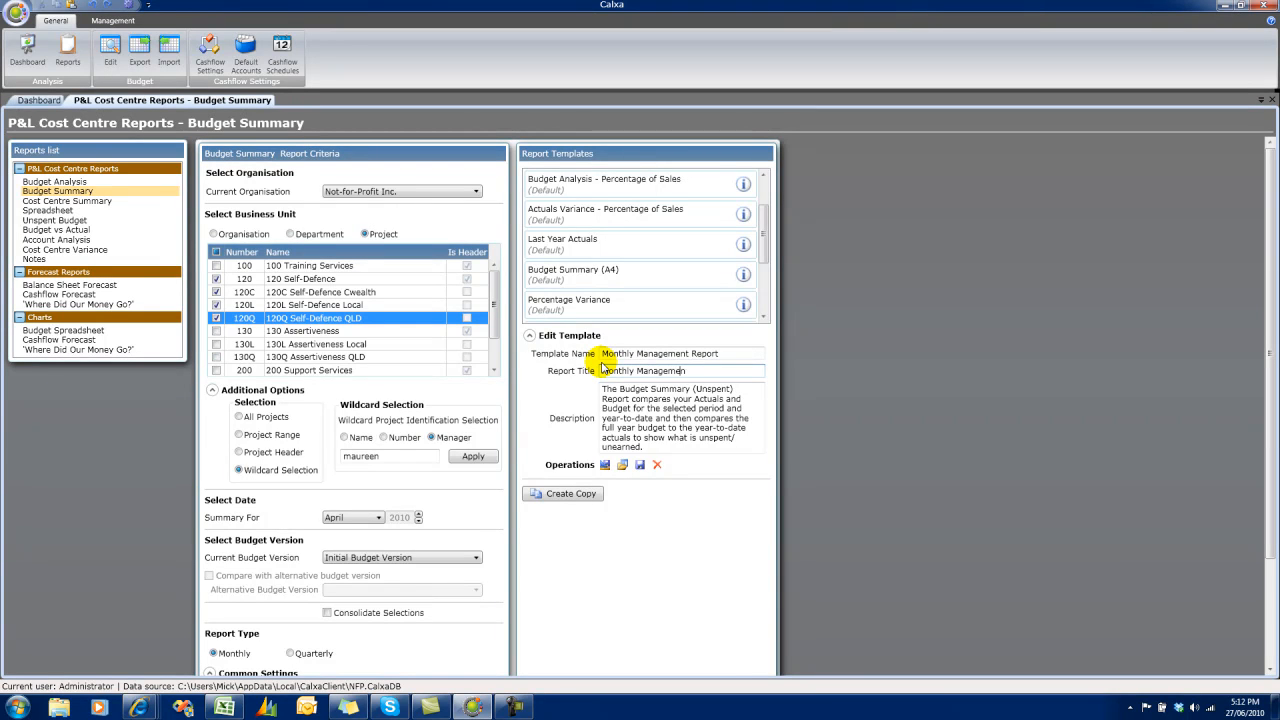
pyautogui.write('thly Management Report')
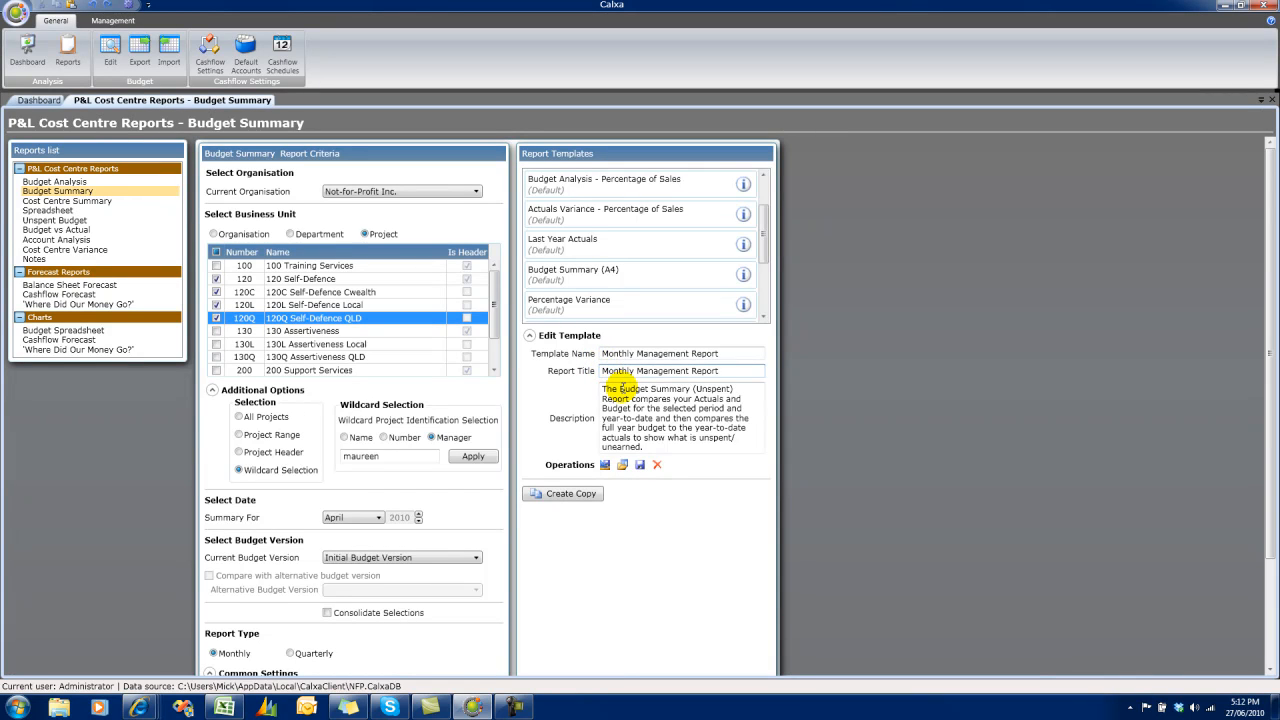
# Set the description to "The Budget Summary (Unspent) Report used for our monthly board meetings" and save the template to file as Report template.CalxaReportTemplate.
pyautogui.moveTo(631, 398); pyautogui.dragTo(657, 449)
pyautogui.write('used f')
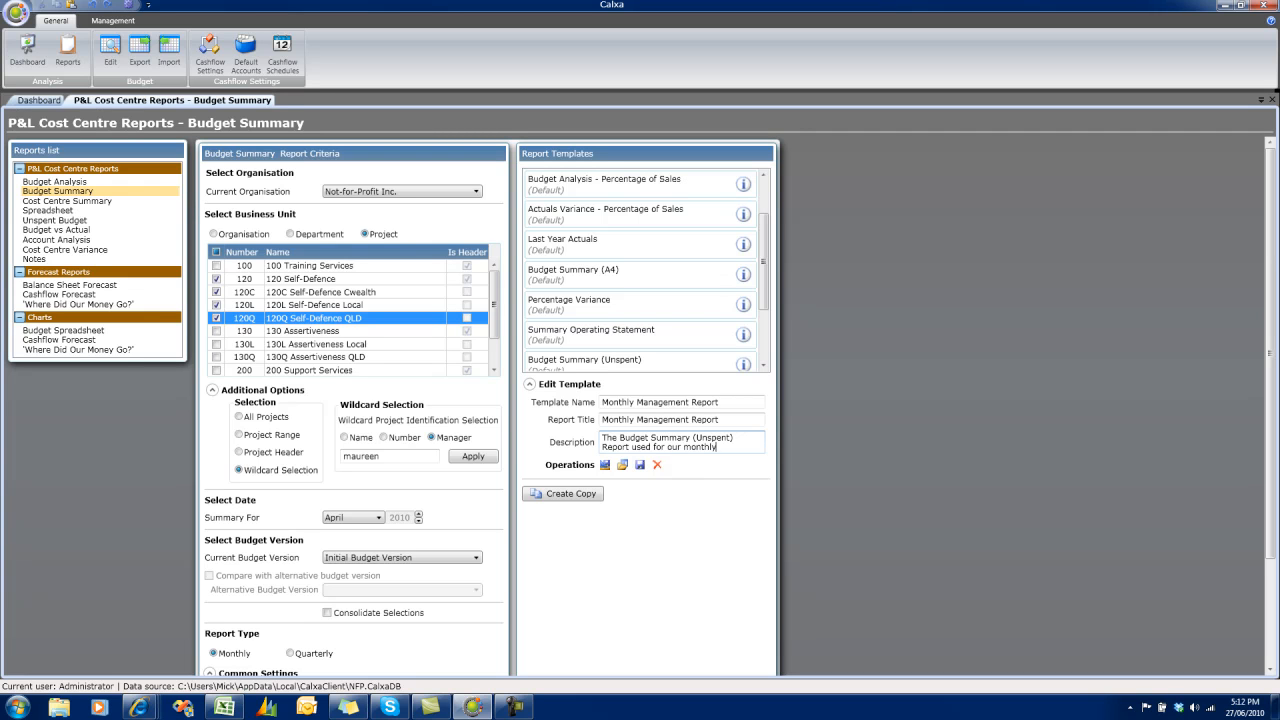
pyautogui.write(' meetings')
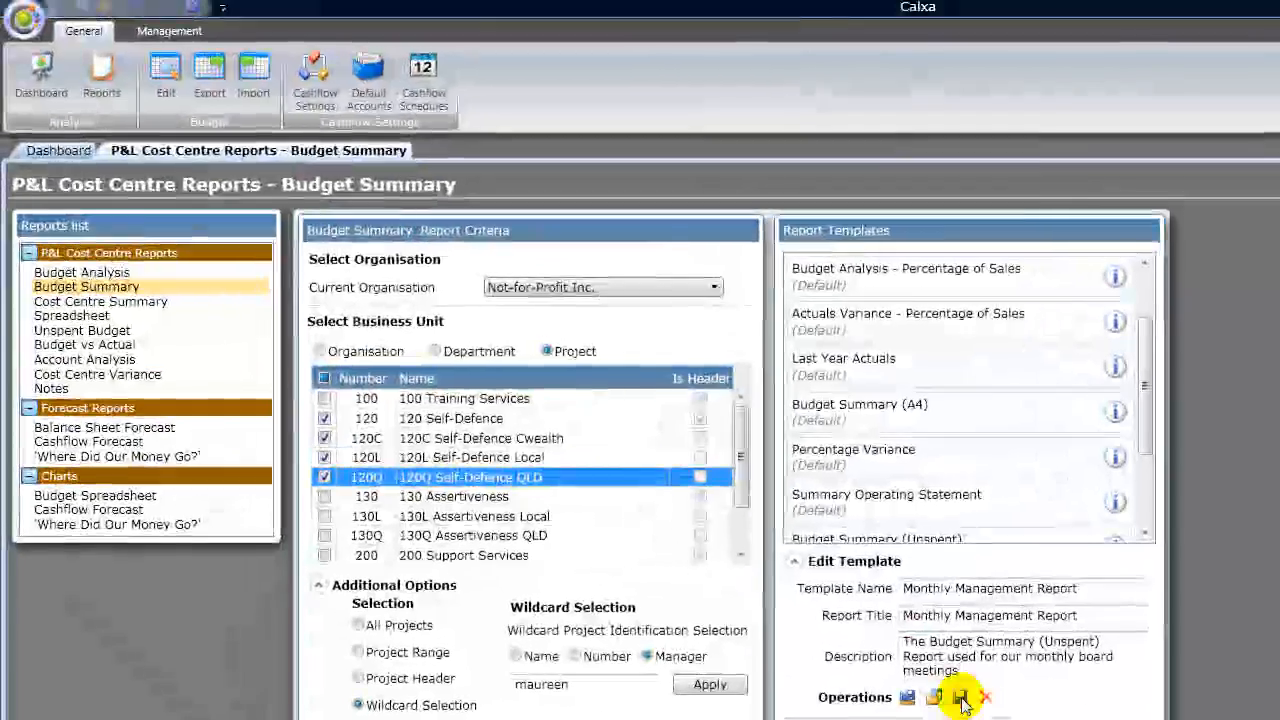
pyautogui.click(641, 465)
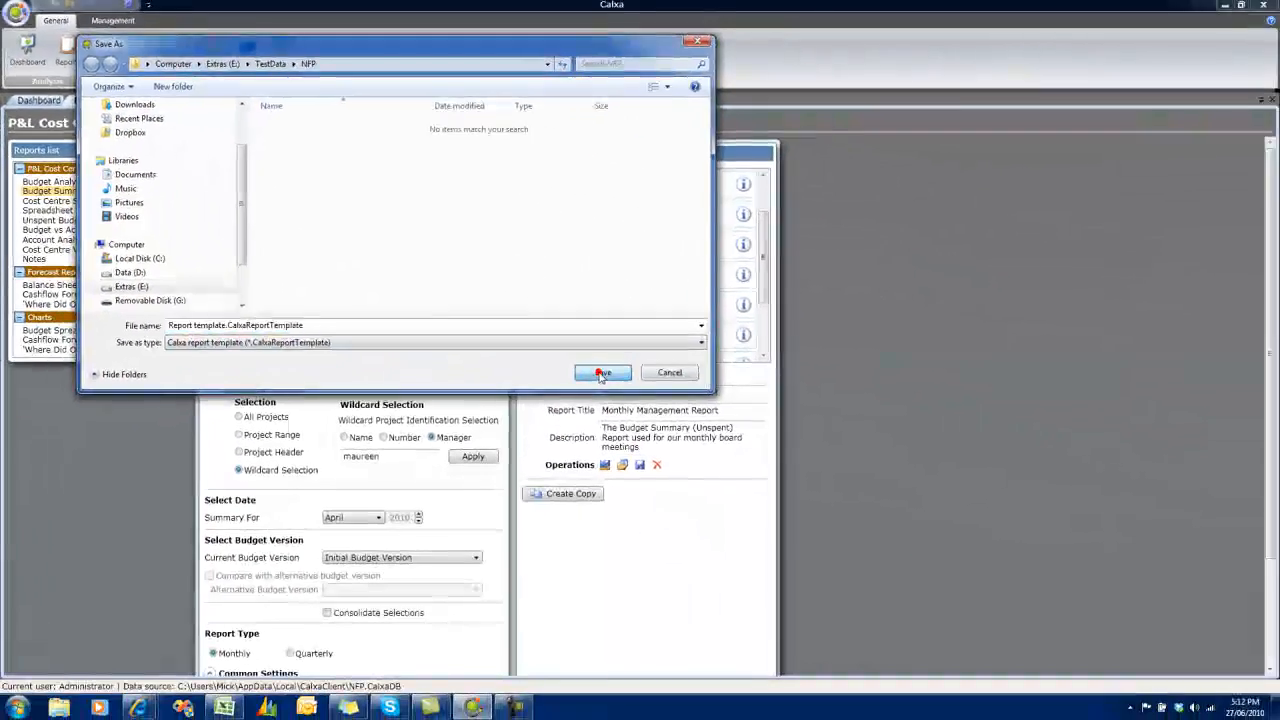
pyautogui.click(904, 558)
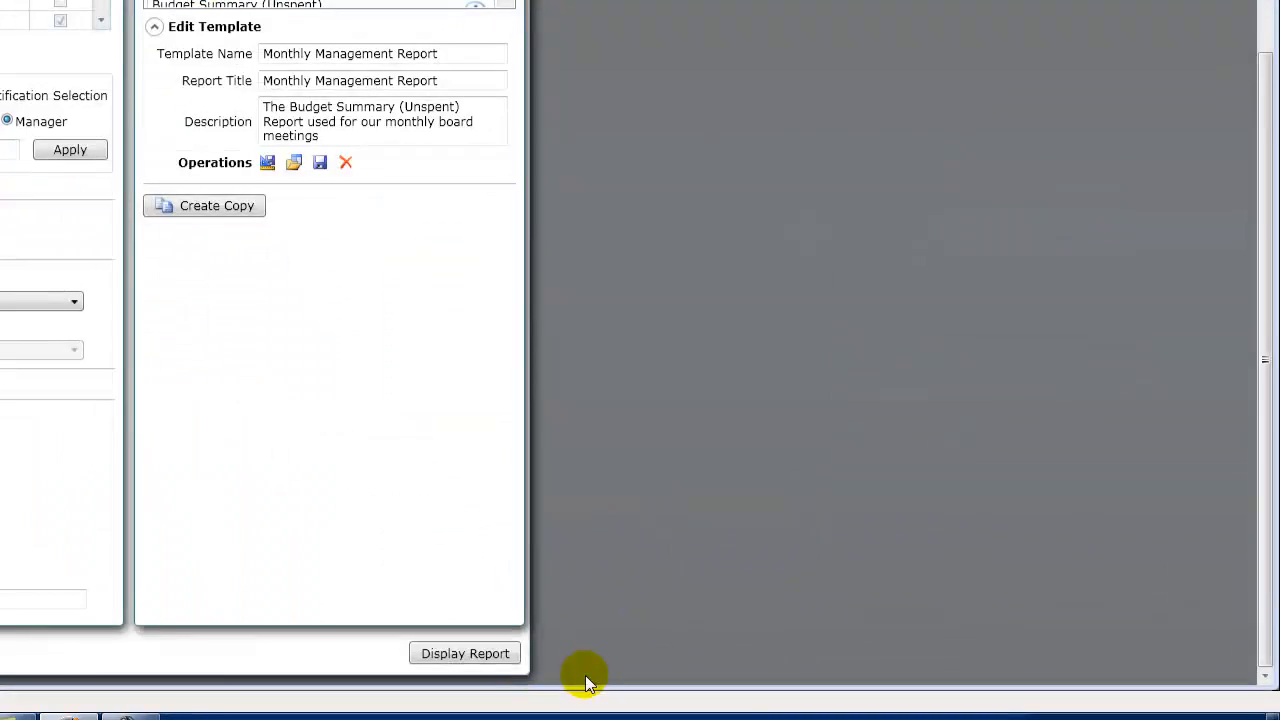
# Display the report with the Monthly Management Report template and zoom to page width to check the title on the first page.
pyautogui.click(495, 654)
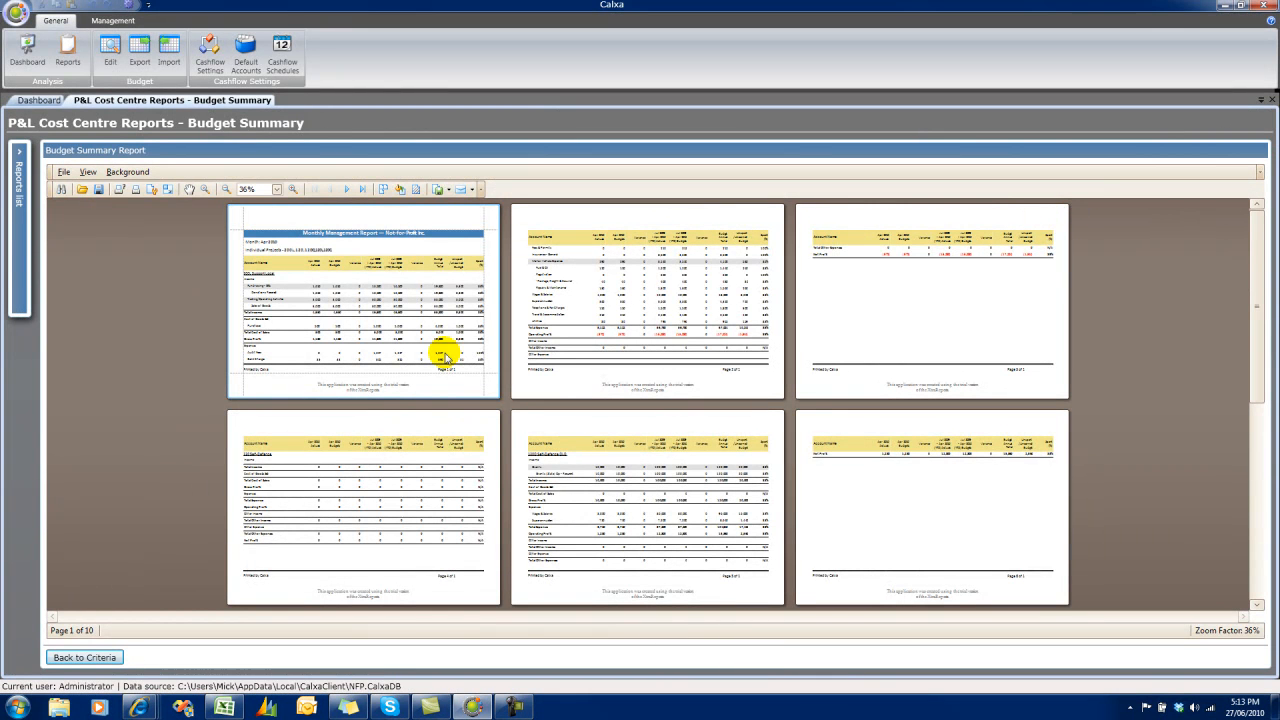
pyautogui.click(276, 190)
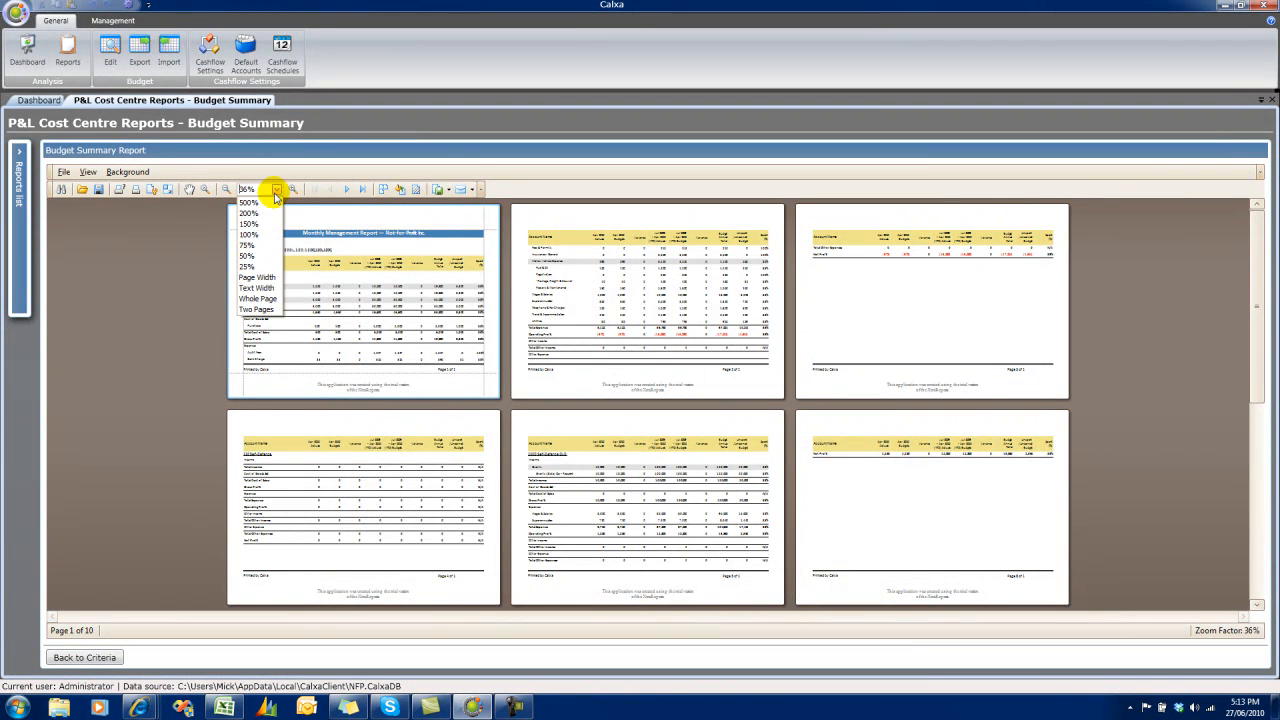
pyautogui.click(268, 277)
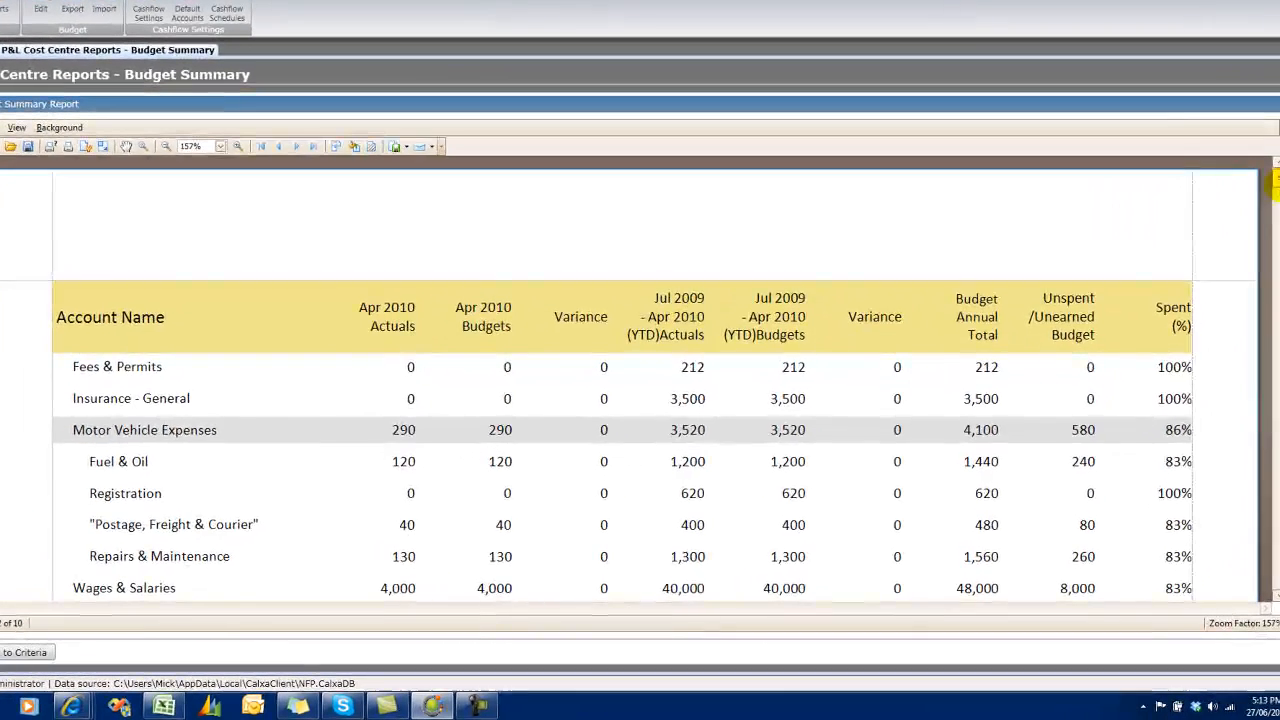
pyautogui.moveTo(1275, 185); pyautogui.dragTo(1273, 165)
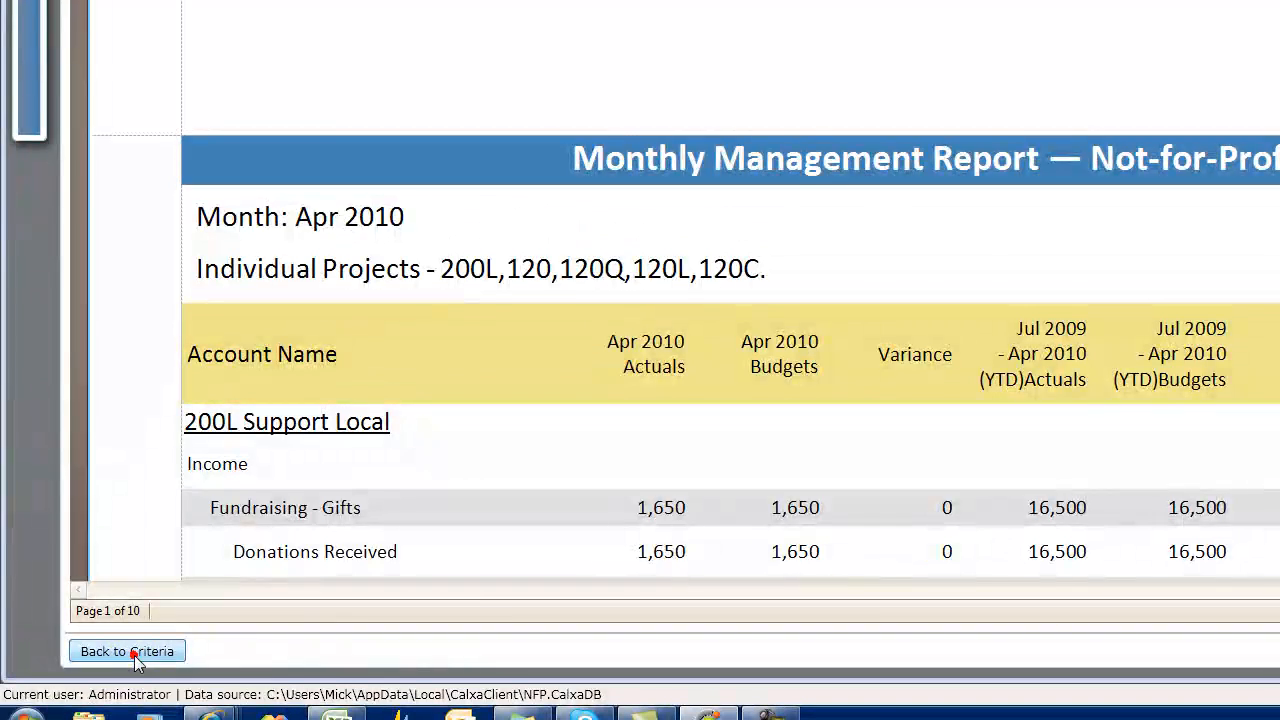
# Return to the report criteria, open the Monthly Management Report template's layout for design, and check the TimeFrame label's size.
pyautogui.click(134, 655)
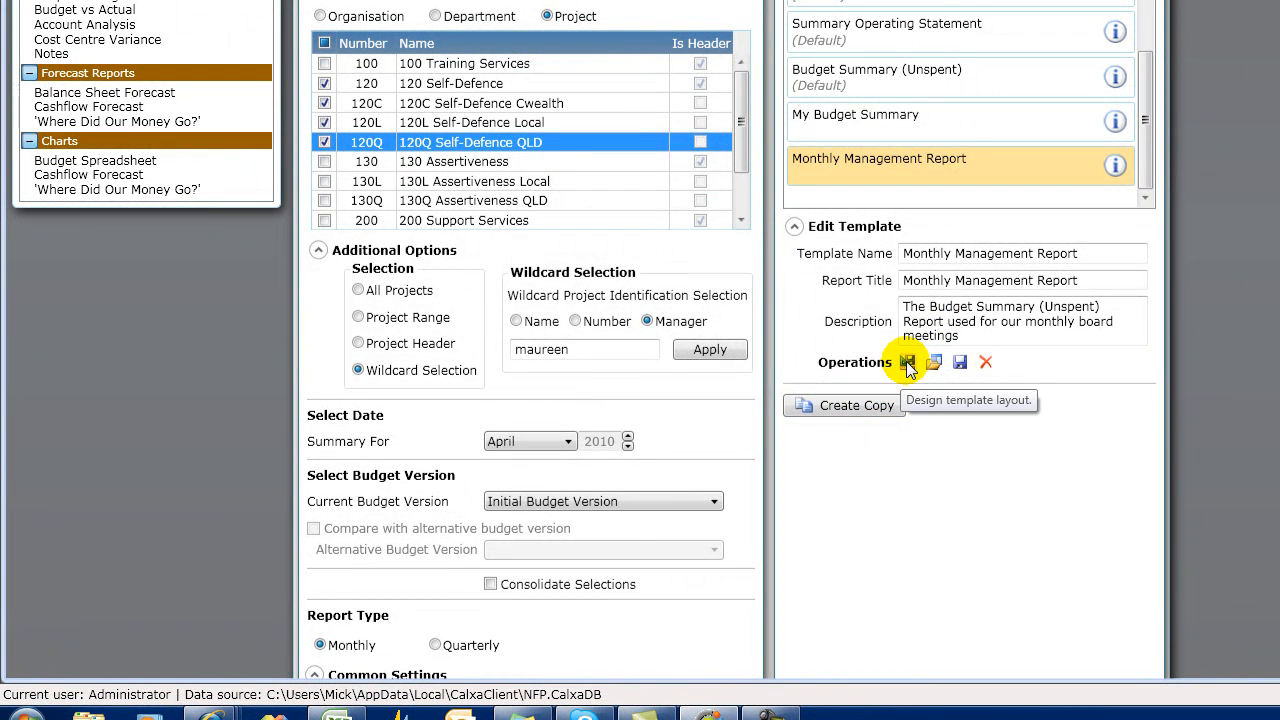
pyautogui.click(907, 364)
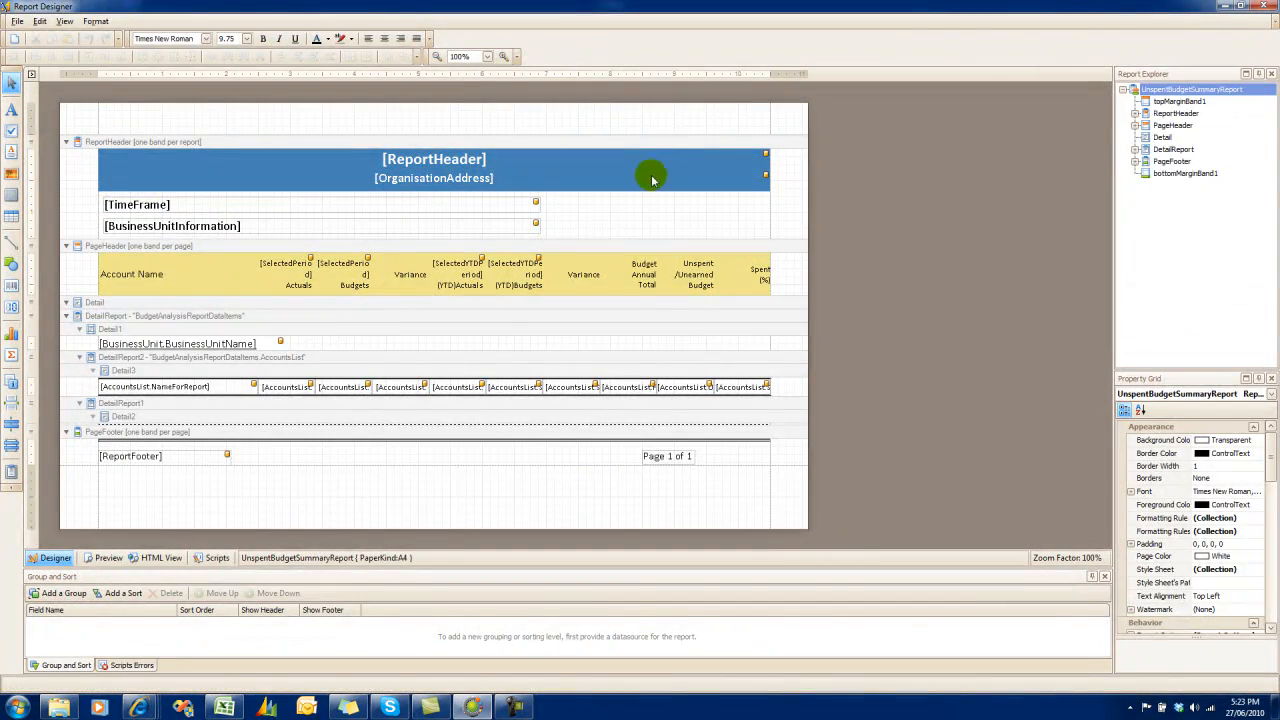
pyautogui.click(514, 206)
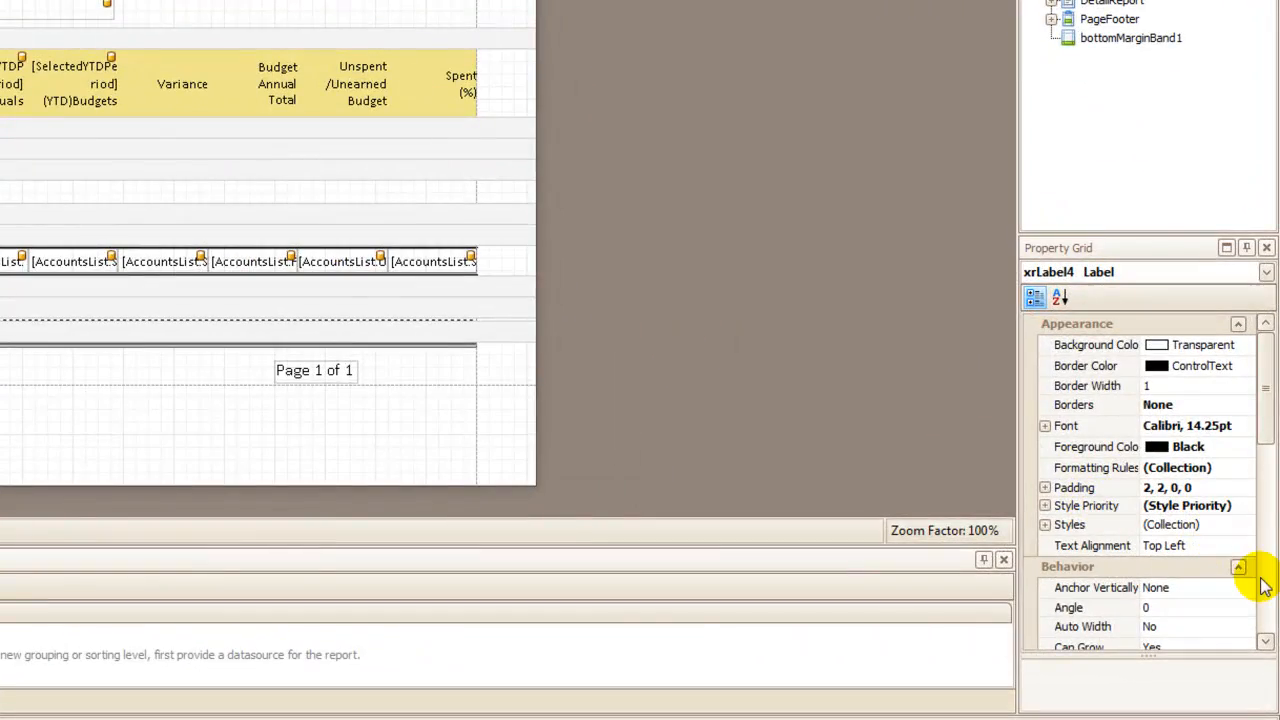
pyautogui.click(1263, 585)
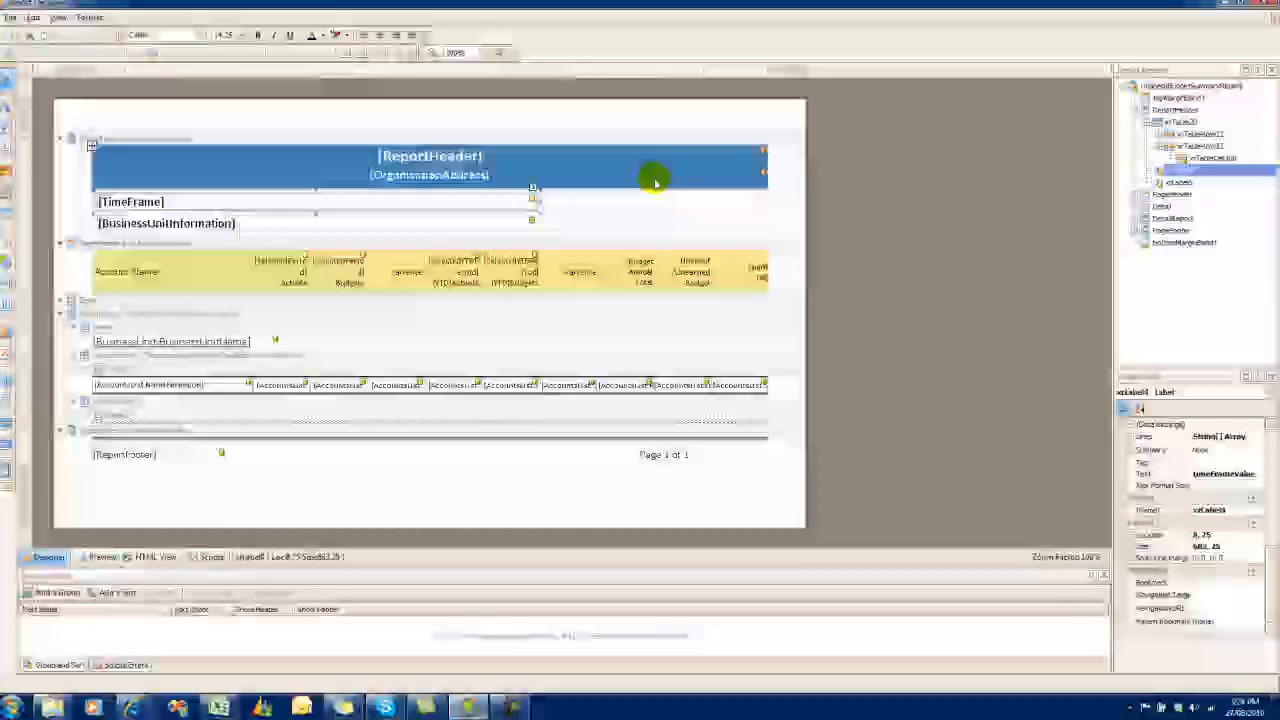
# Set the width of the blue OrganisationAddress cell in the report header to 683.
pyautogui.click(654, 178)
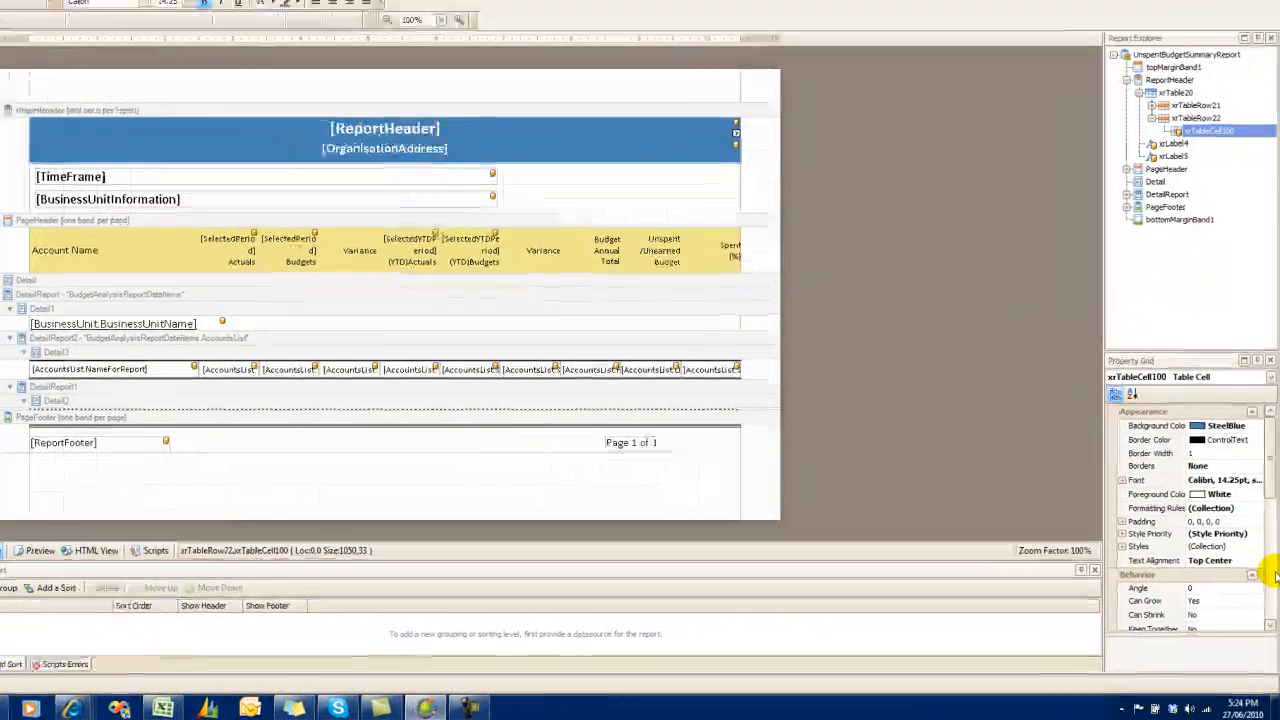
pyautogui.click(1273, 578)
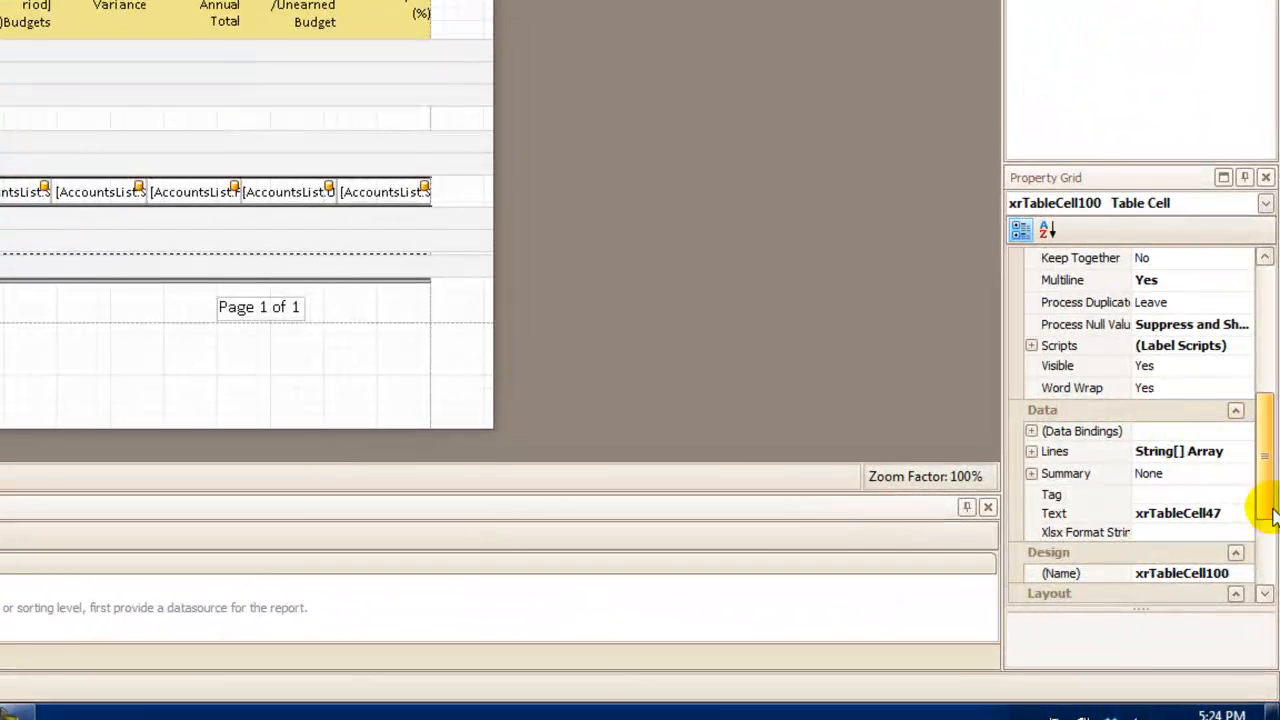
pyautogui.click(1267, 505)
pyautogui.click(1193, 481)
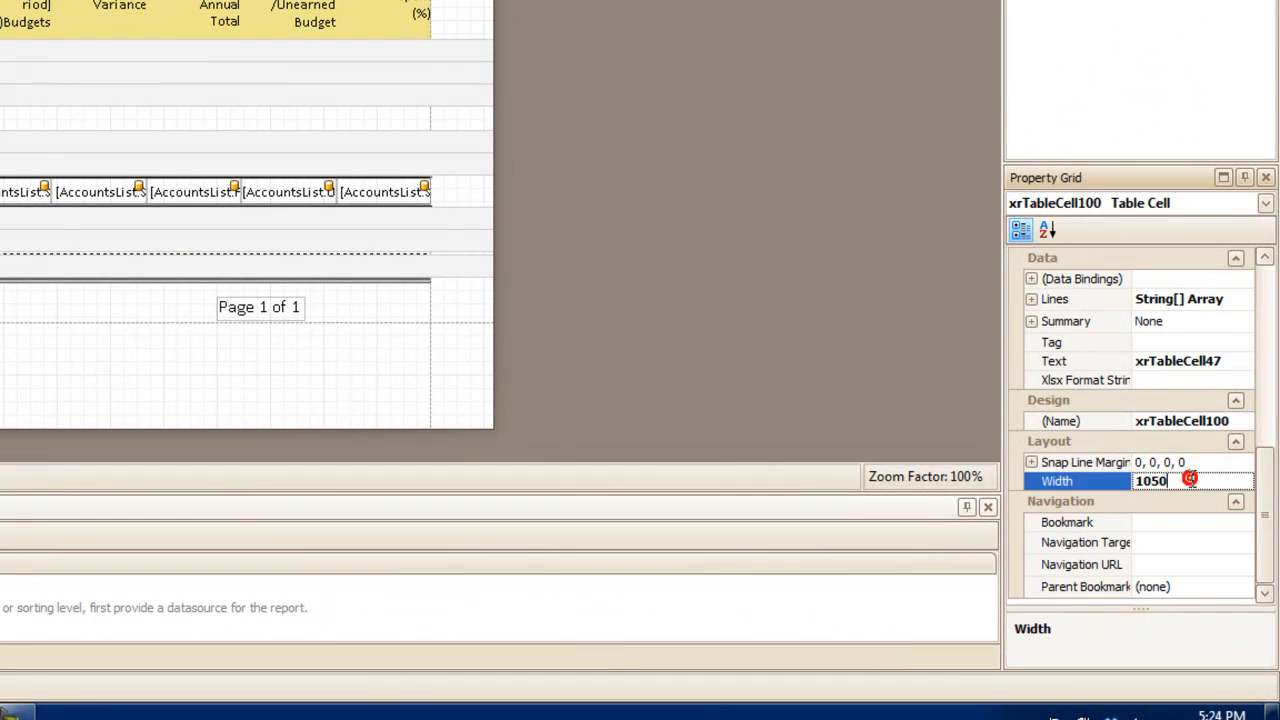
pyautogui.click(1150, 481)
pyautogui.write('683')
pyautogui.click(1215, 462)
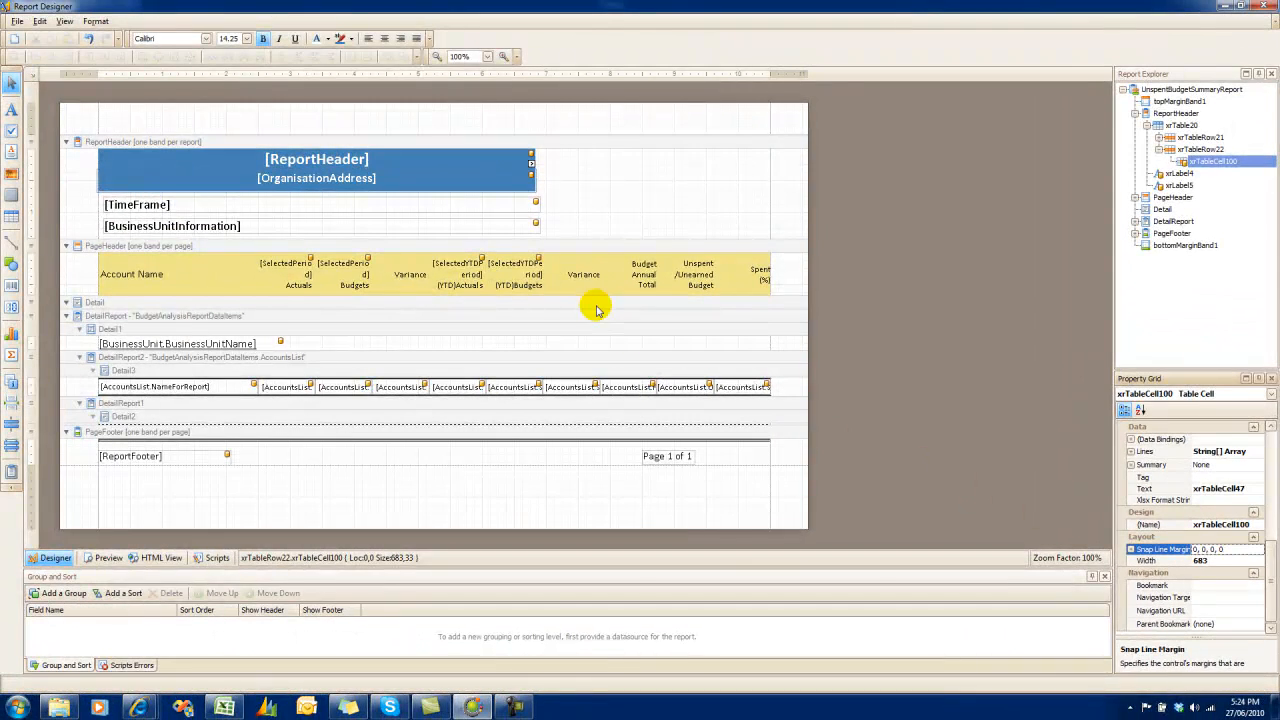
# Draw a picture box about 162.5 by 137.5 in the report header beside the title block and load Creek.jpg into it.
pyautogui.click(12, 175)
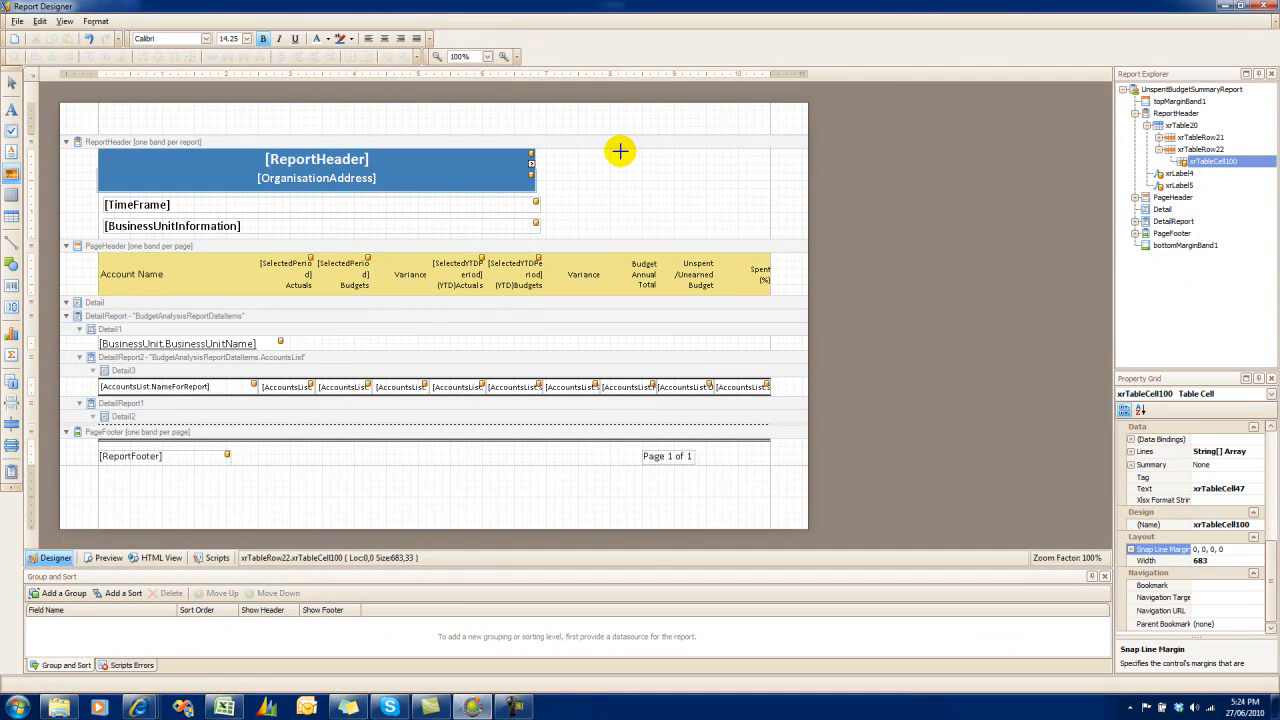
pyautogui.moveTo(620, 148); pyautogui.dragTo(722, 235)
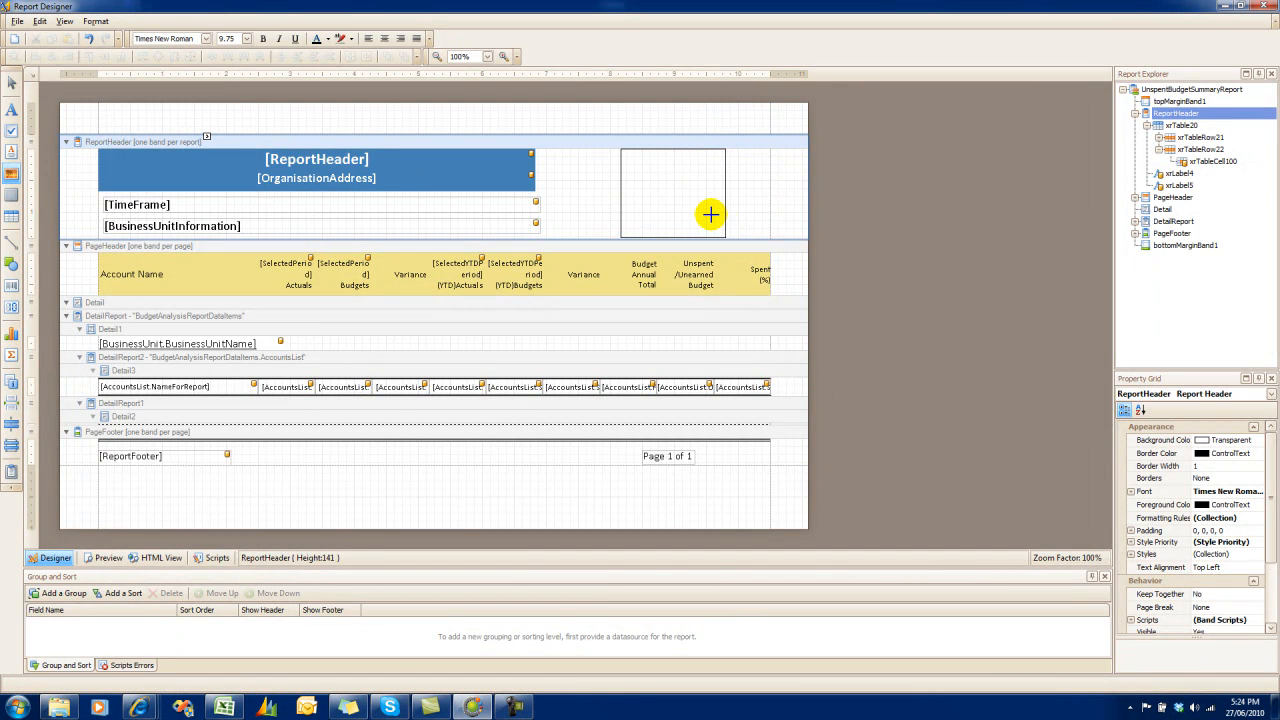
pyautogui.click(1271, 584)
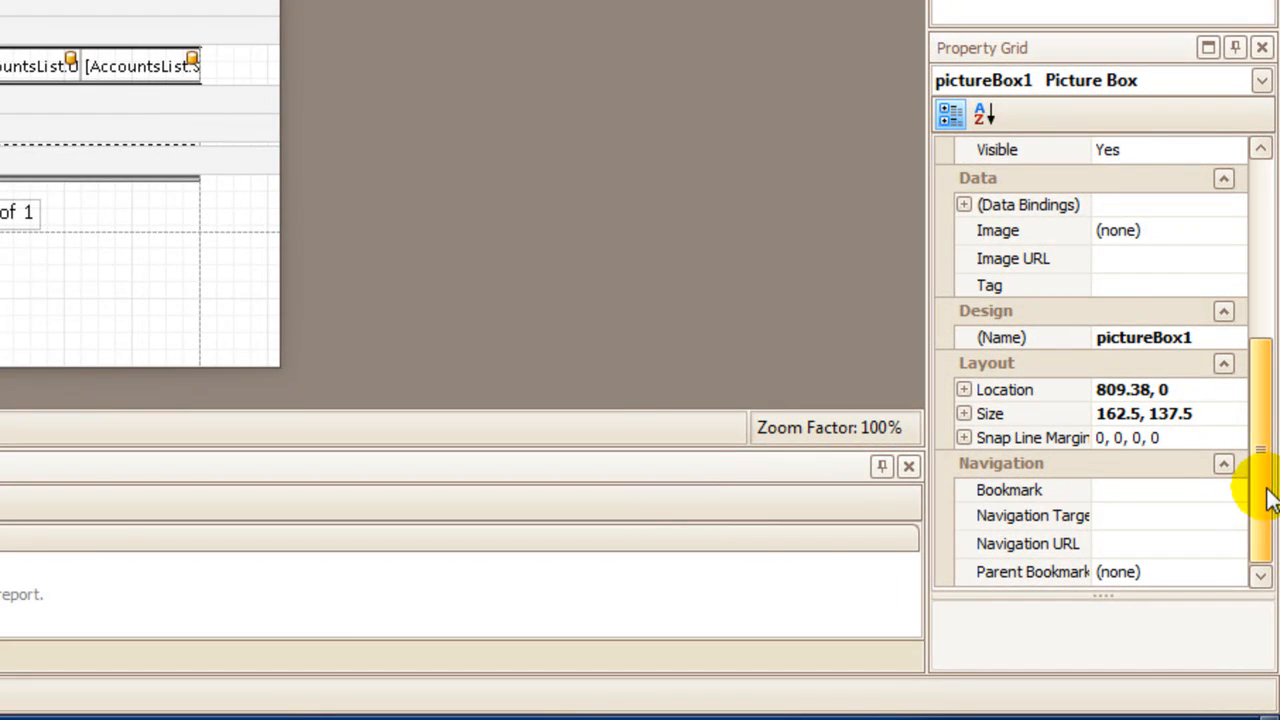
pyautogui.click(1199, 228)
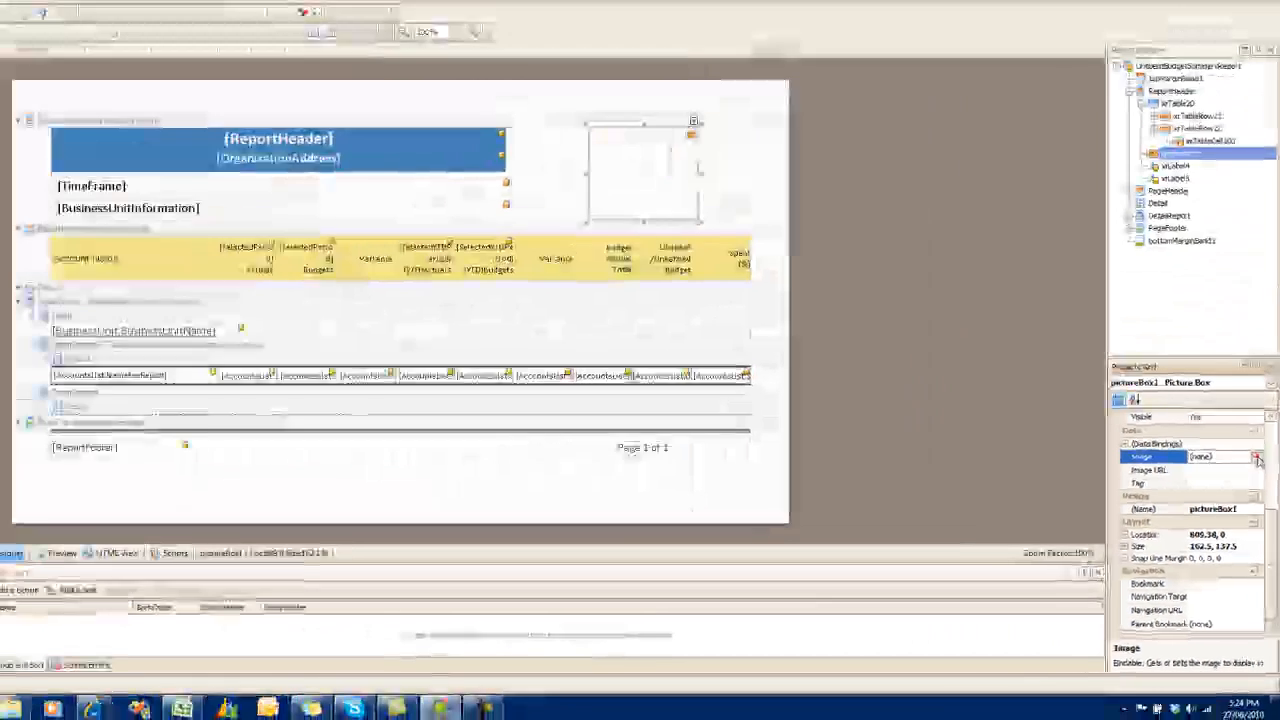
pyautogui.click(1256, 456)
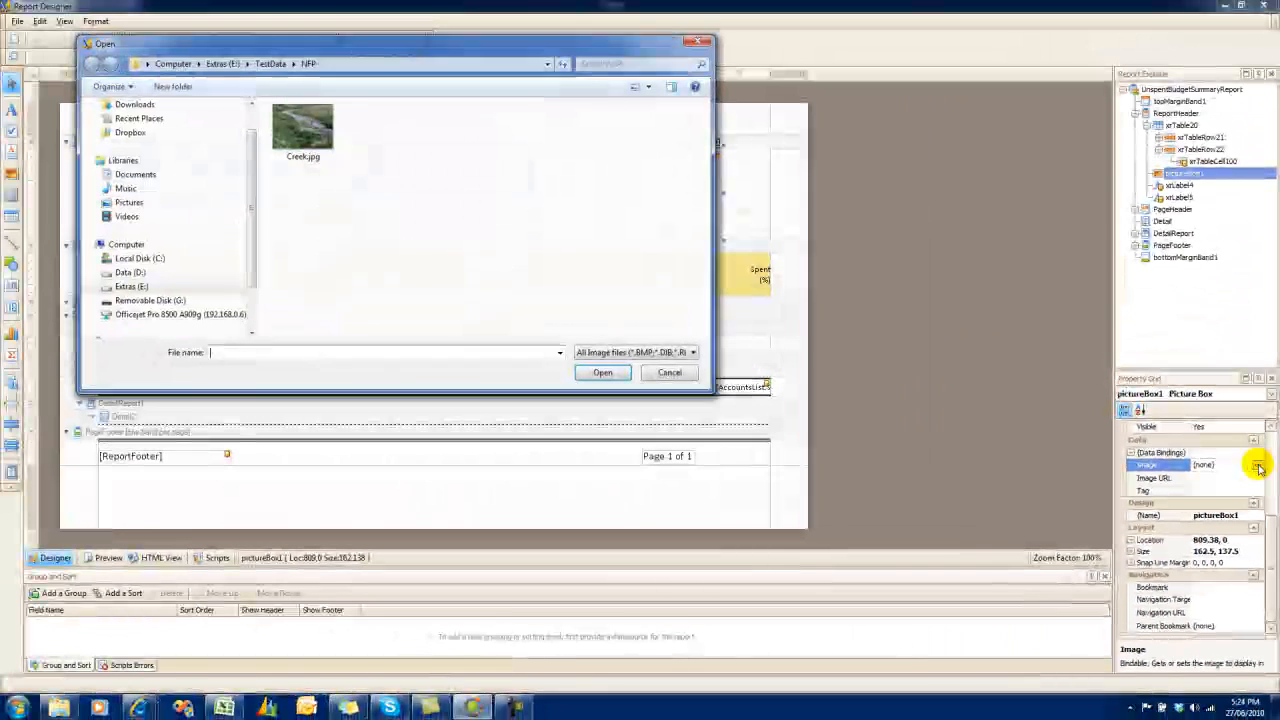
pyautogui.click(303, 128)
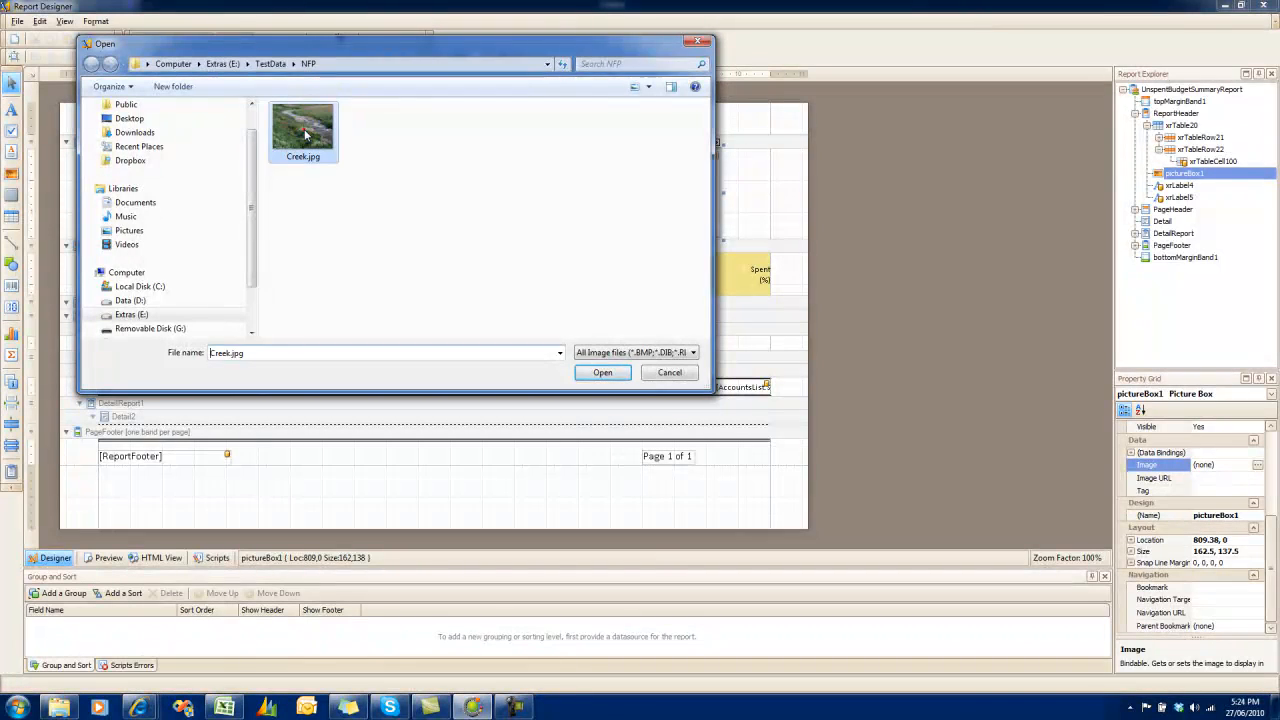
pyautogui.click(602, 373)
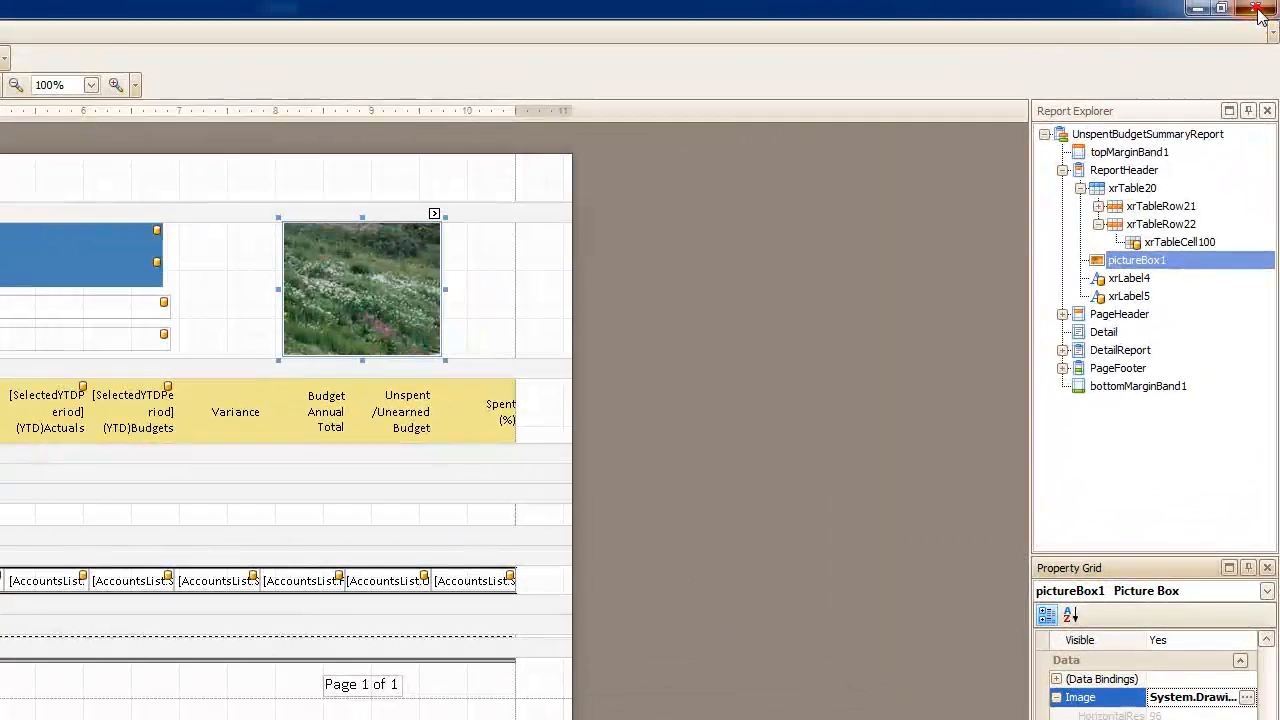
# Close the report designer and display the report using the redesigned Monthly Management Report template.
pyautogui.click(1271, 6)
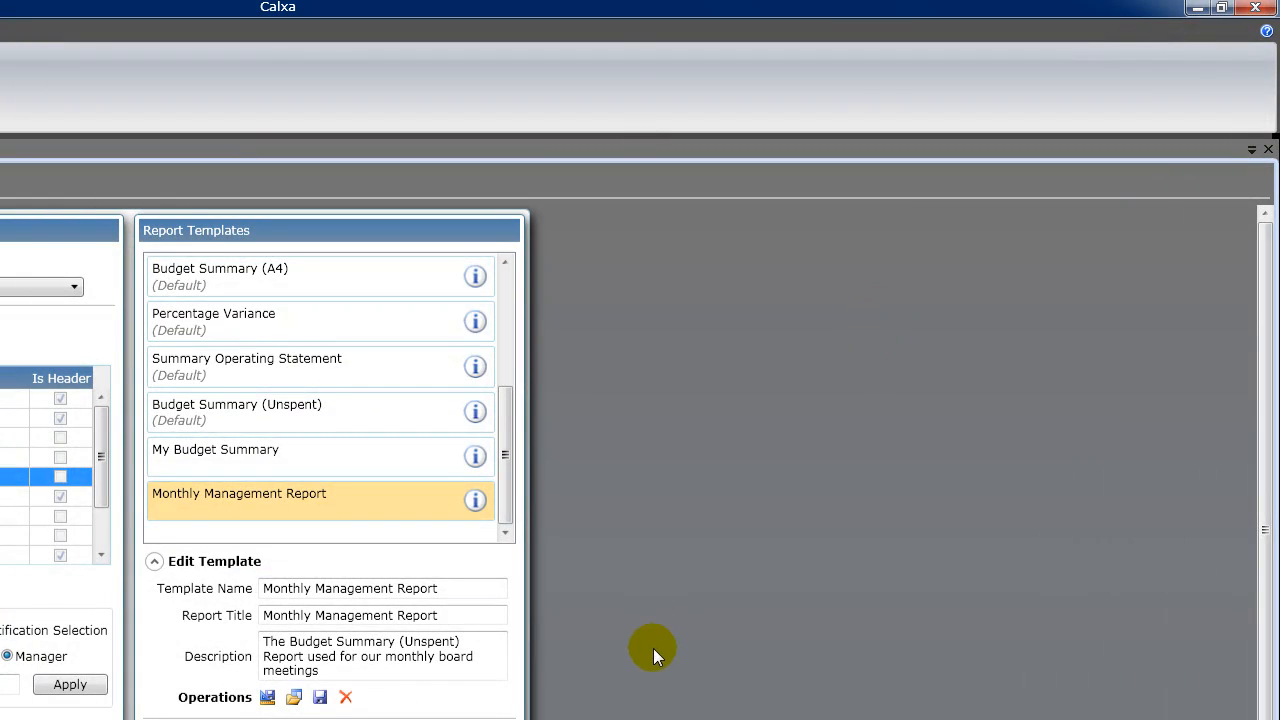
pyautogui.scroll(-3, 640, 460)
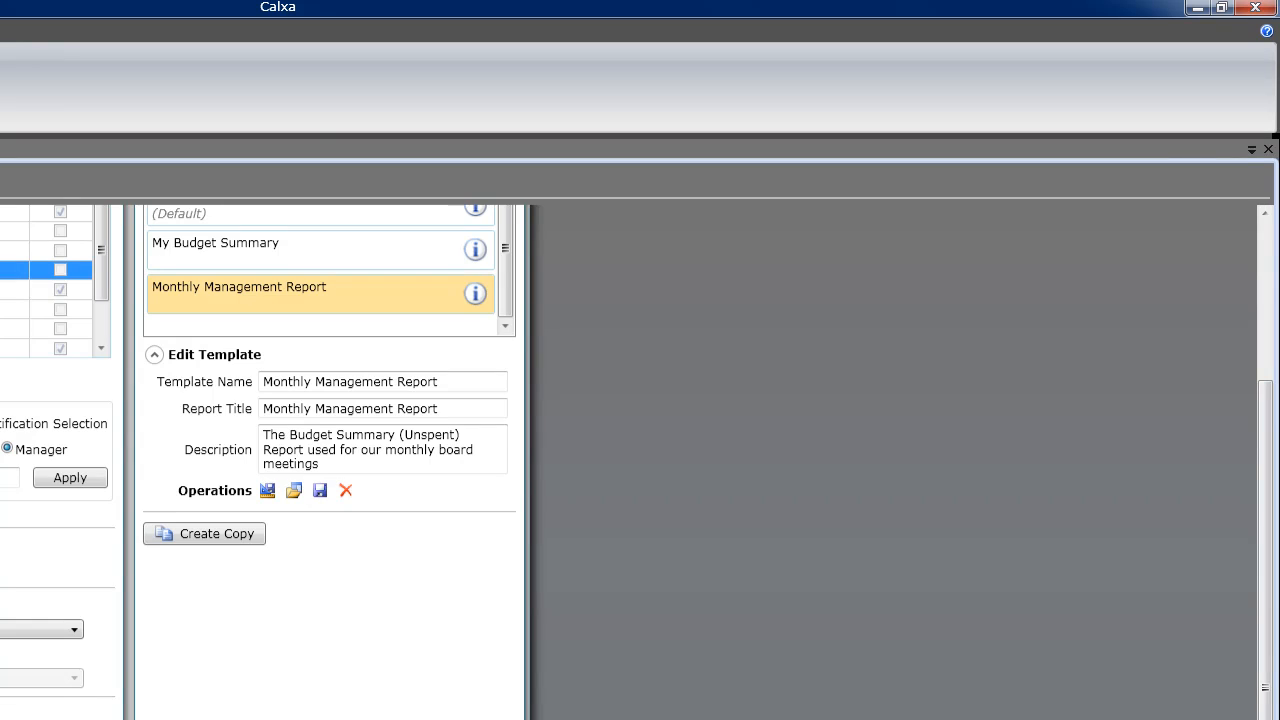
pyautogui.click(733, 657)
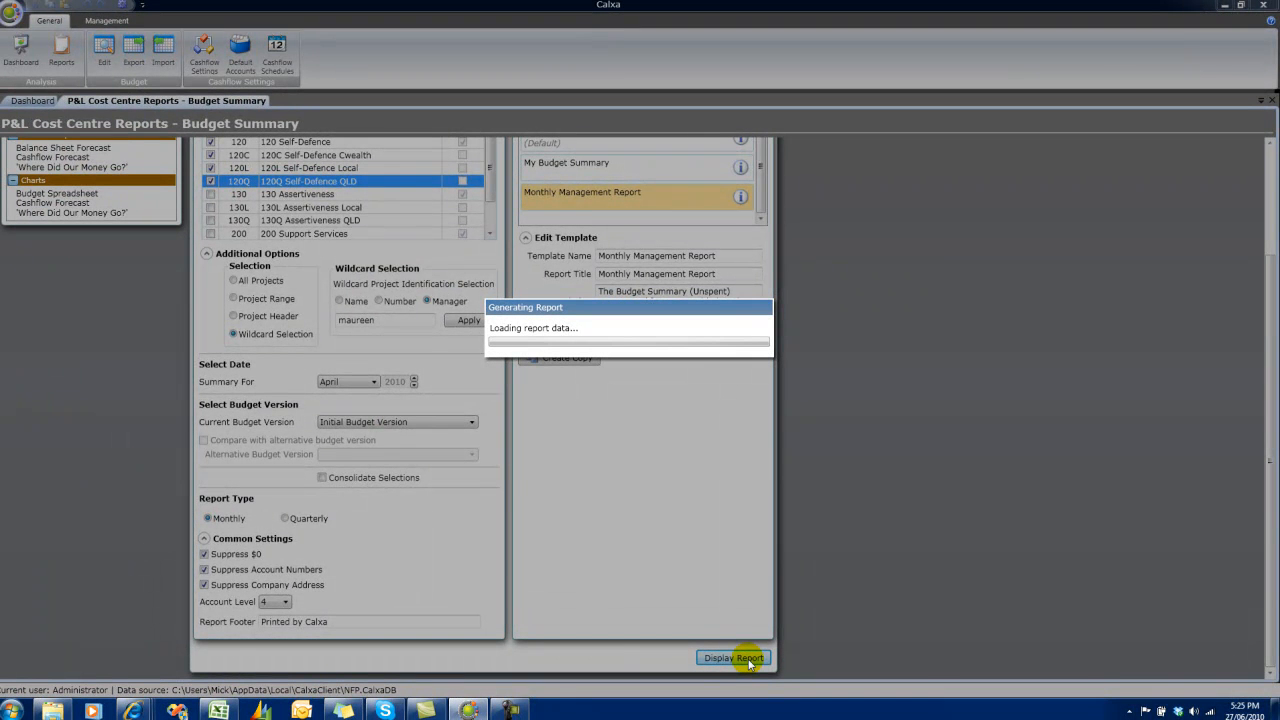